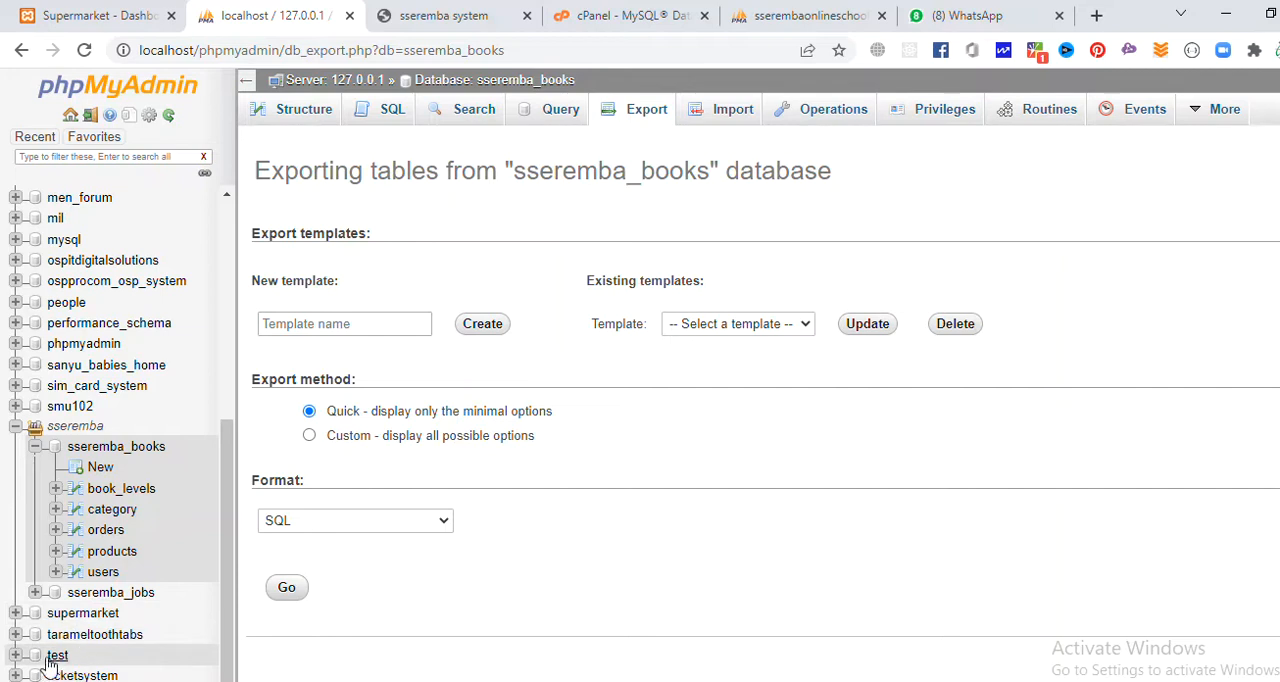
Open the expensive_journal_vol1_2022 table in the test database and review its column names.
click(396, 240)
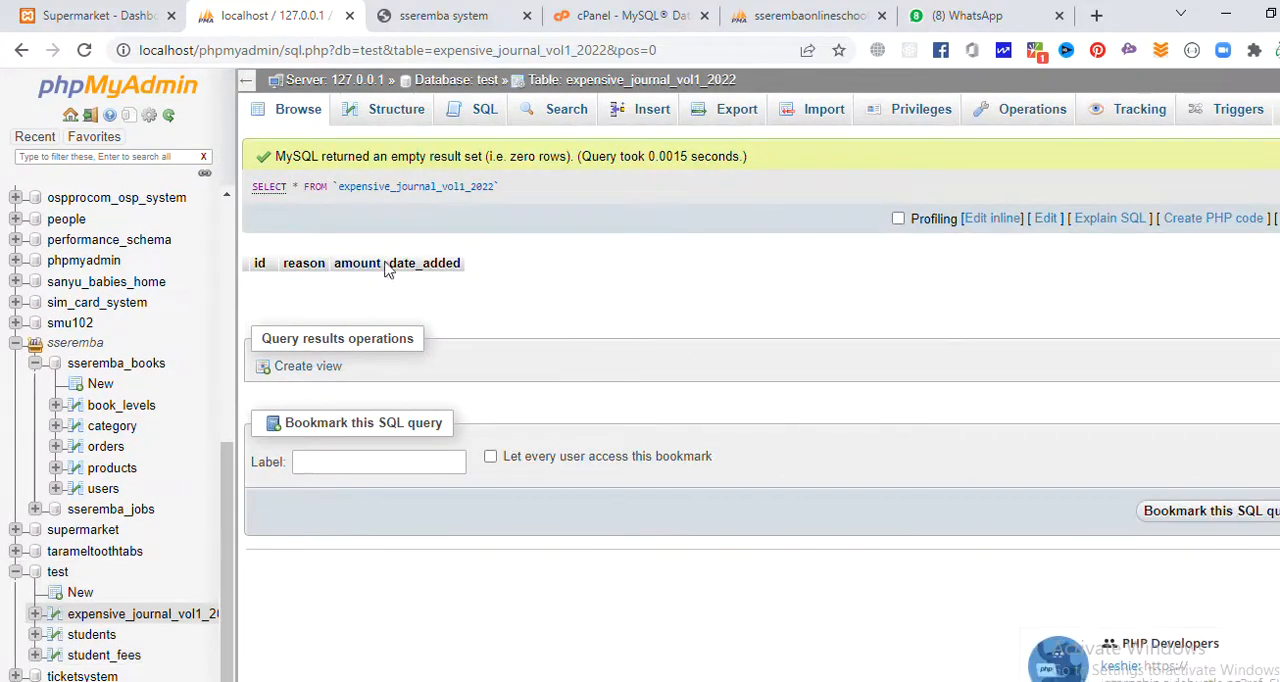
drag(485, 271, 279, 268)
click(503, 281)
Switch to the Downloads folder in File Explorer and delete the sseremba_books SQL file.
click(497, 681)
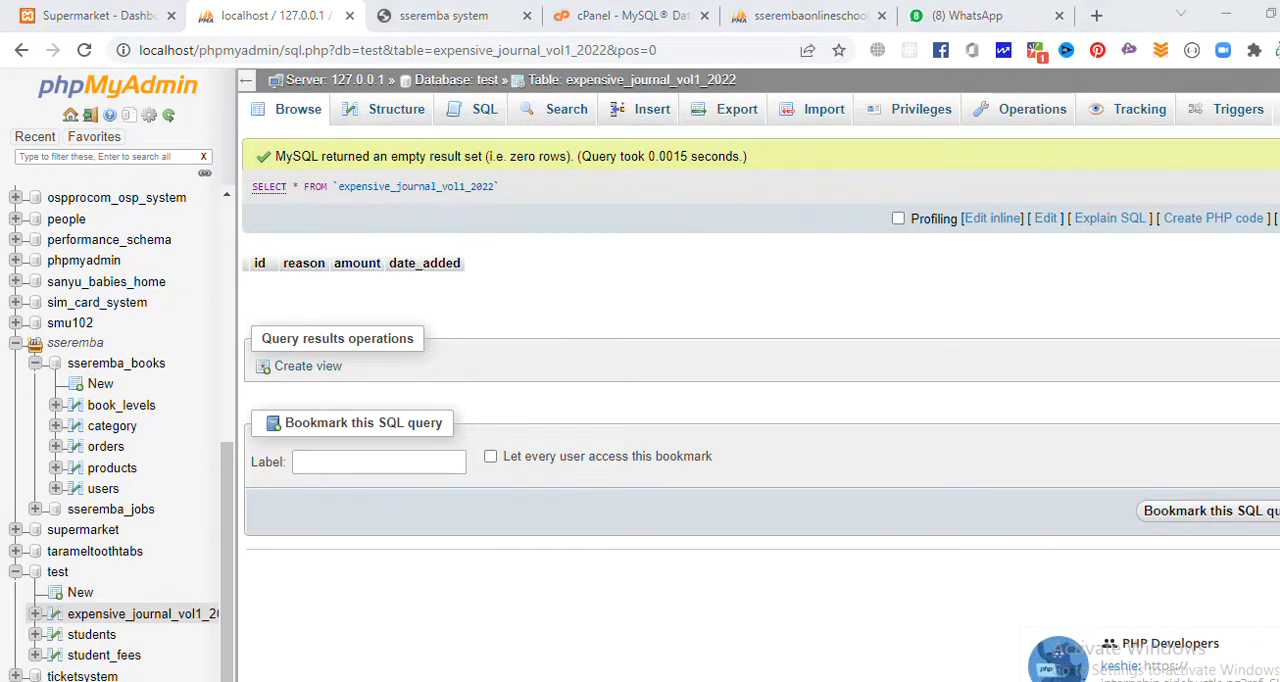
click(55, 252)
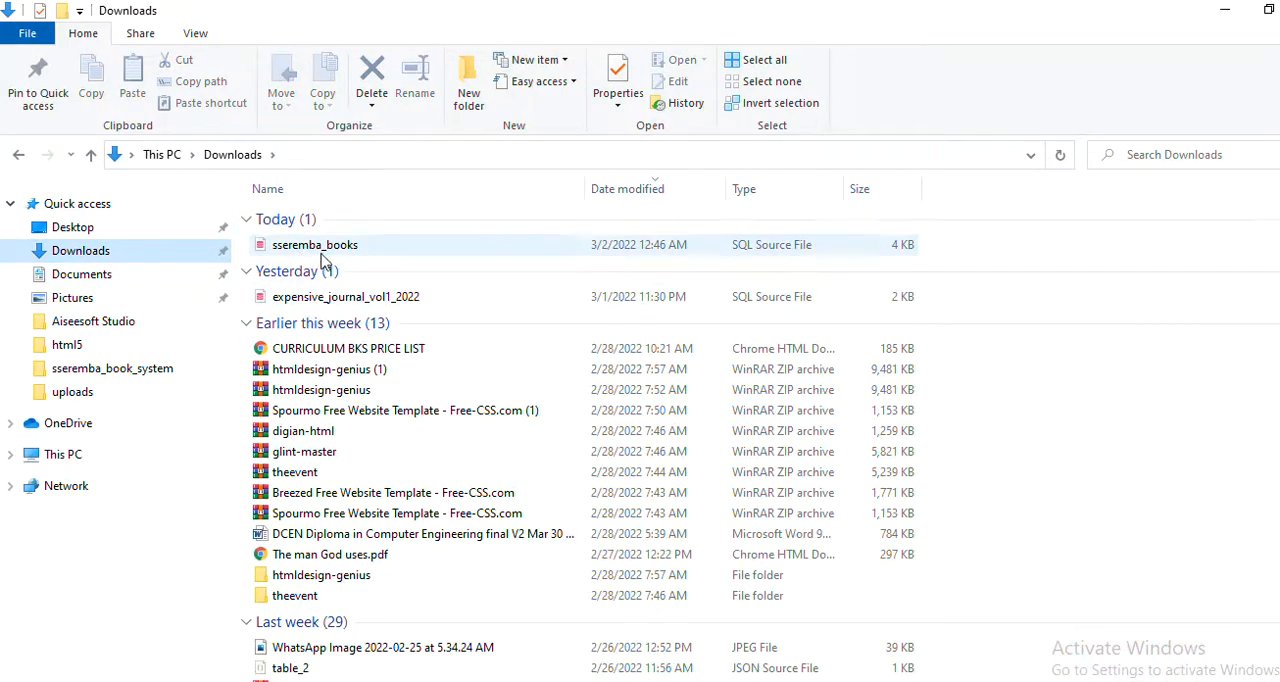
click(325, 251)
key(Delete)
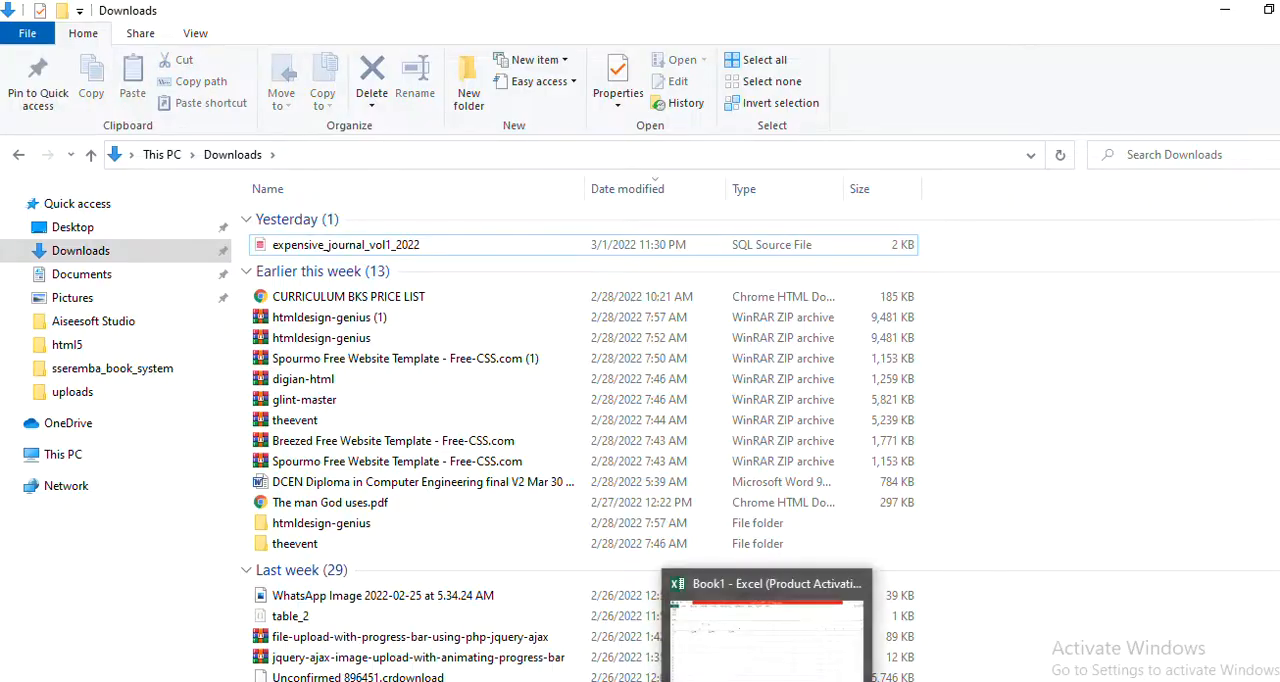
Return to phpMyAdmin, export the expensive_journal_vol1_2022 table in CSV format and open the exported file in Excel.
click(815, 615)
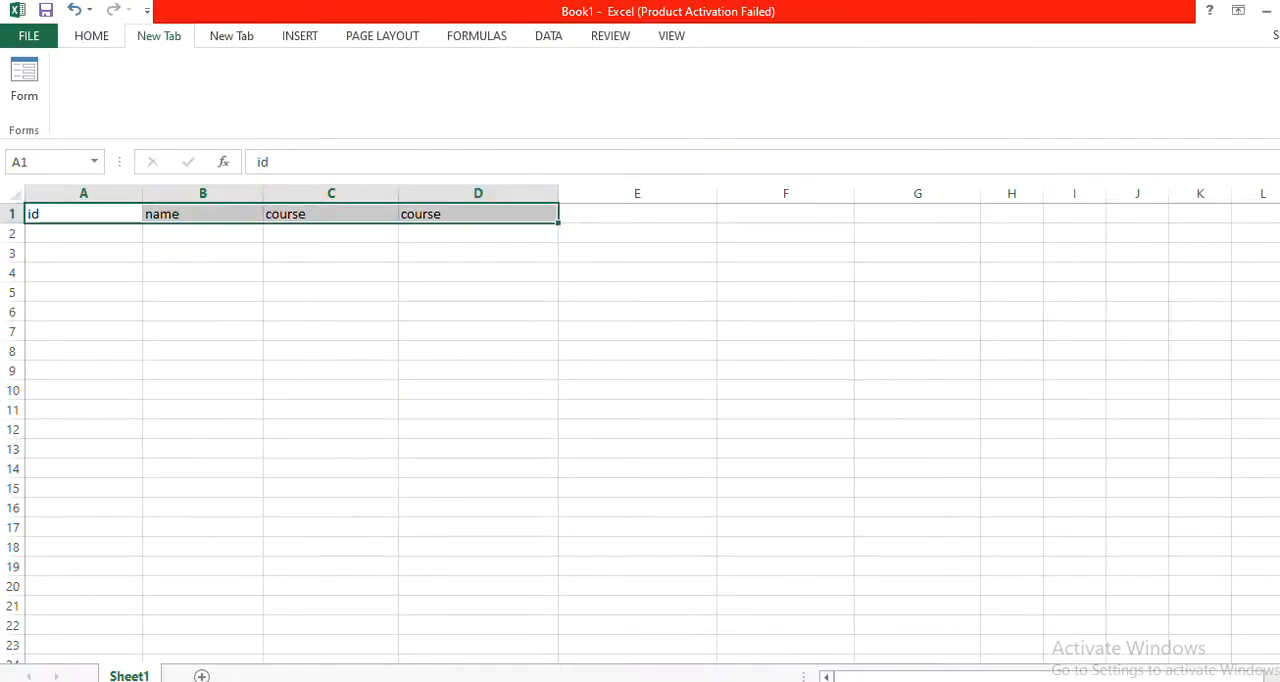
click(655, 680)
click(740, 110)
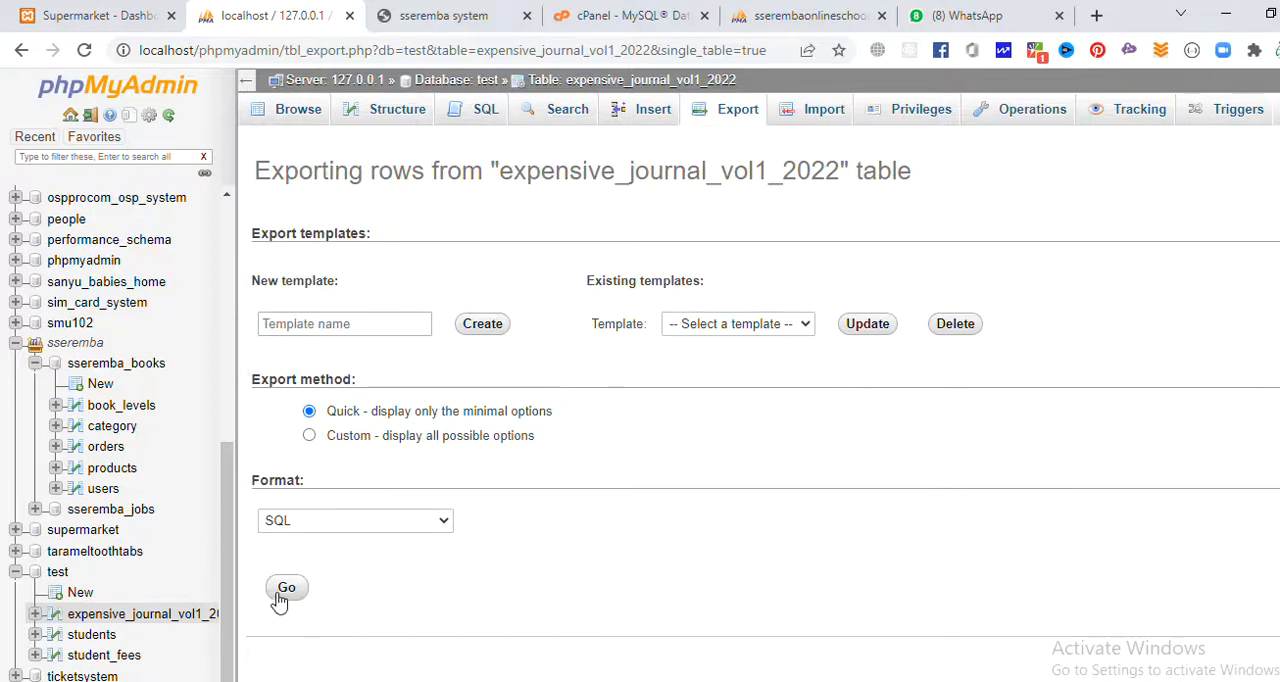
click(305, 520)
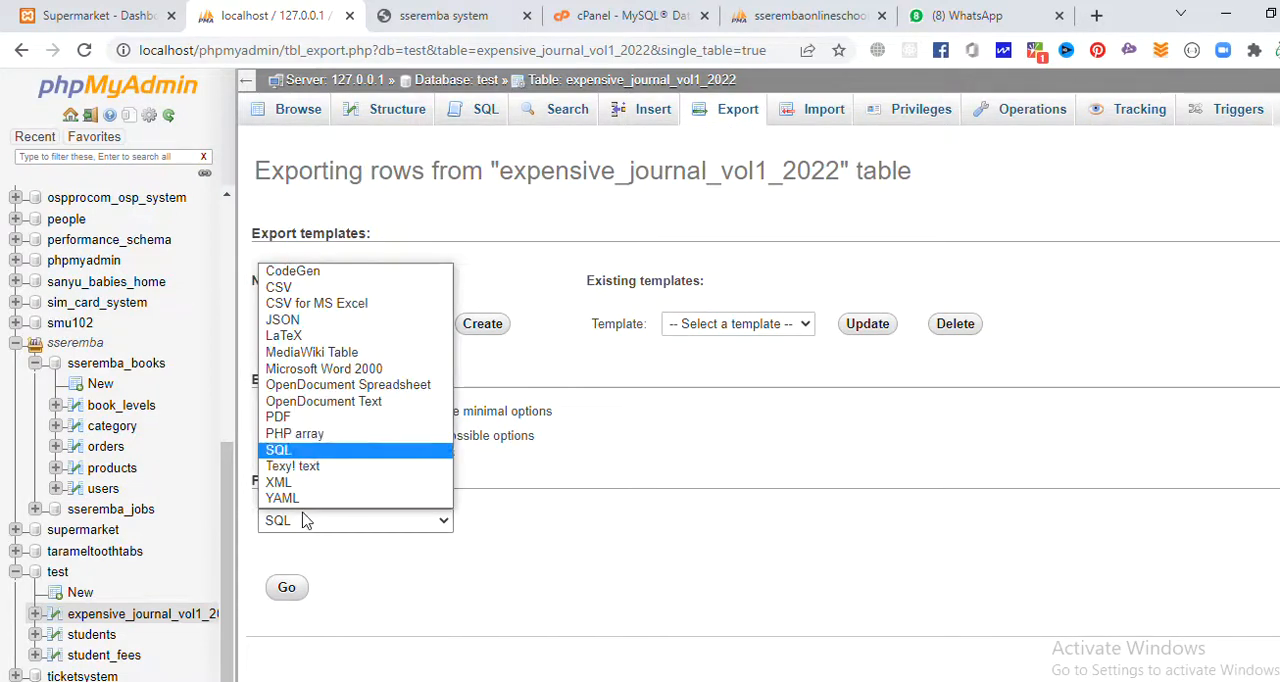
click(298, 288)
click(287, 590)
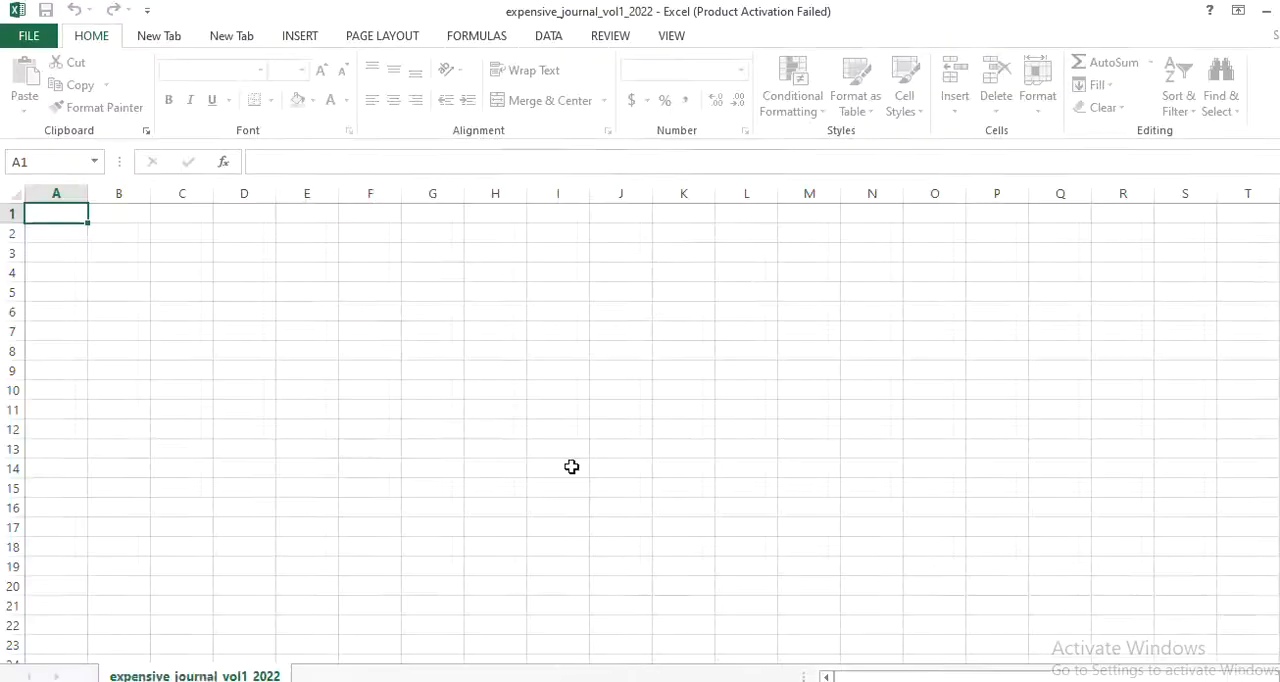
Widen the exported CSV's first columns, then close it and the old Book1 workbook without saving.
drag(88, 199, 449, 194)
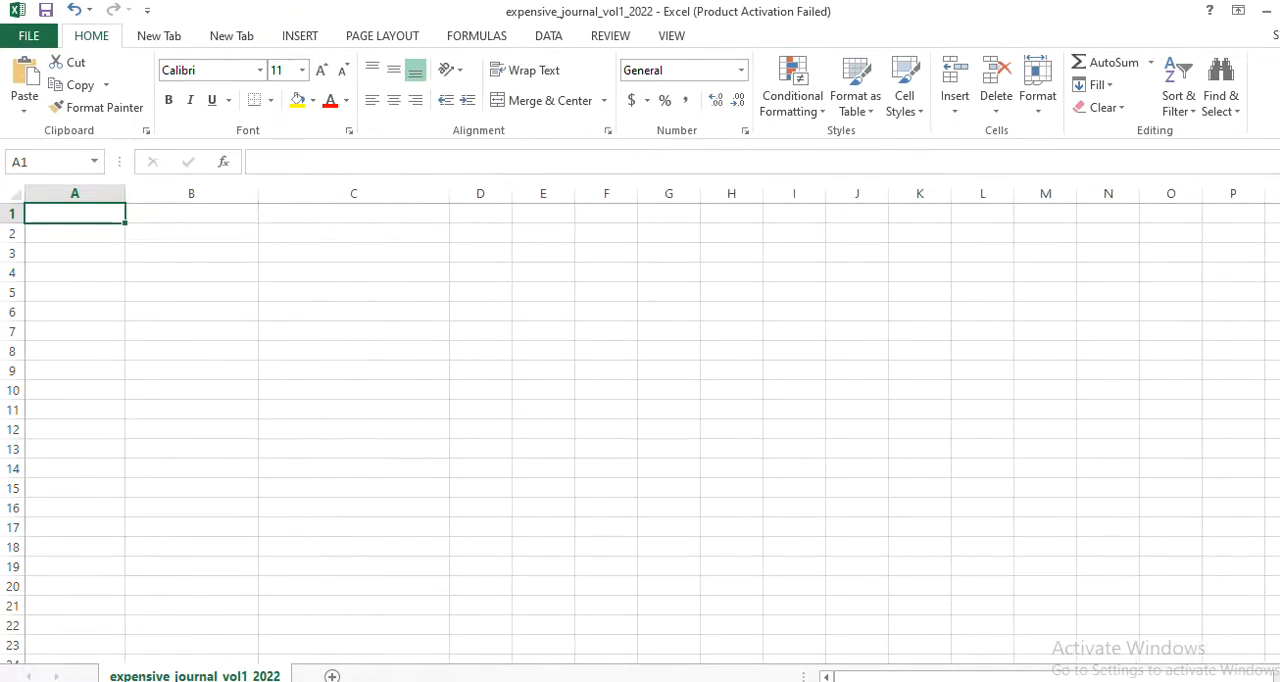
click(1279, 11)
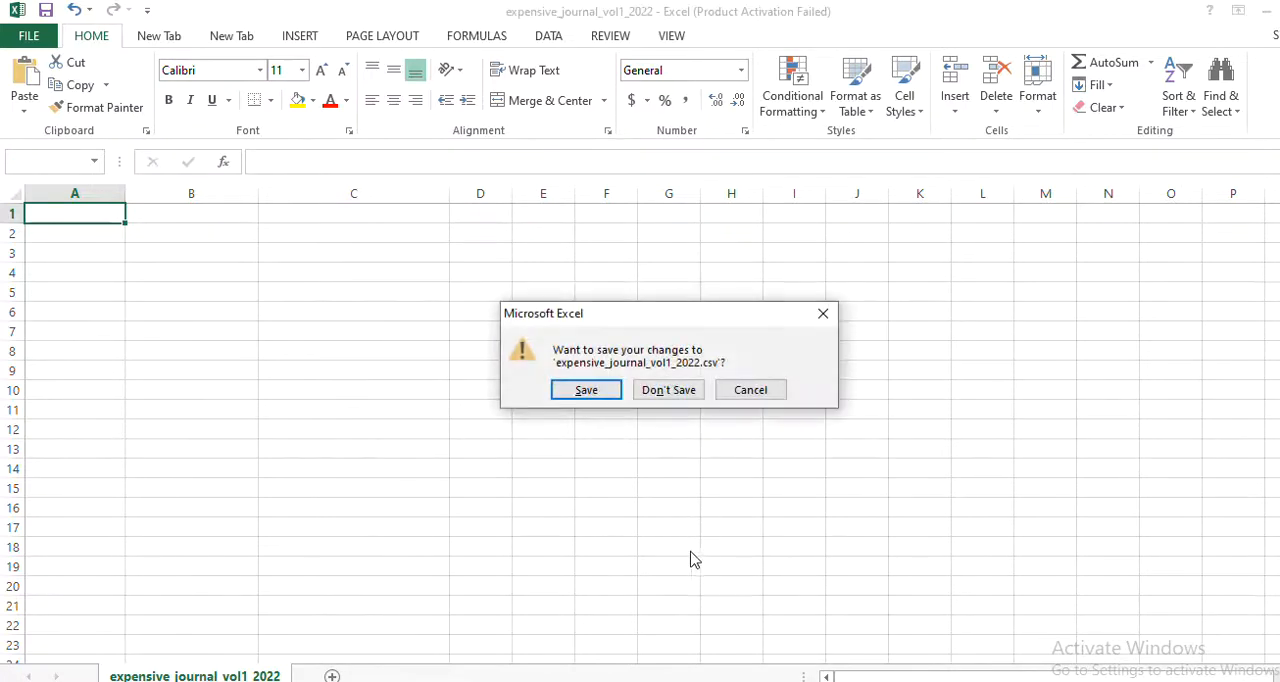
click(667, 391)
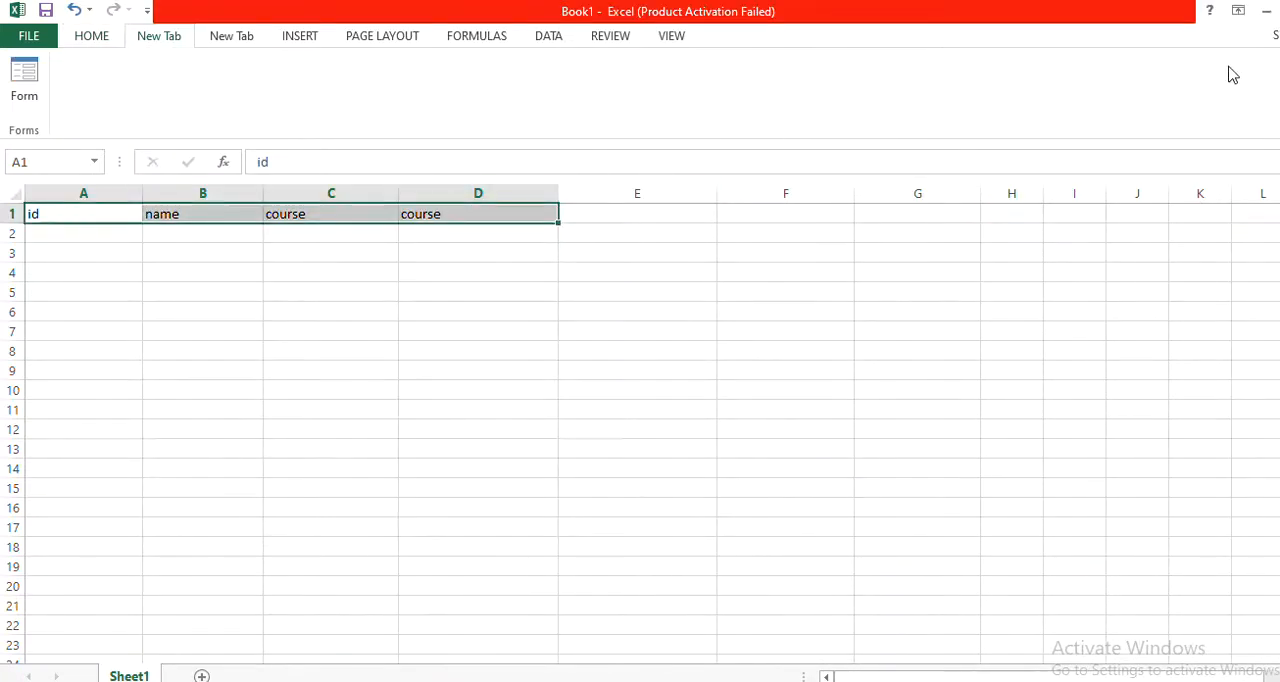
click(1279, 11)
click(655, 400)
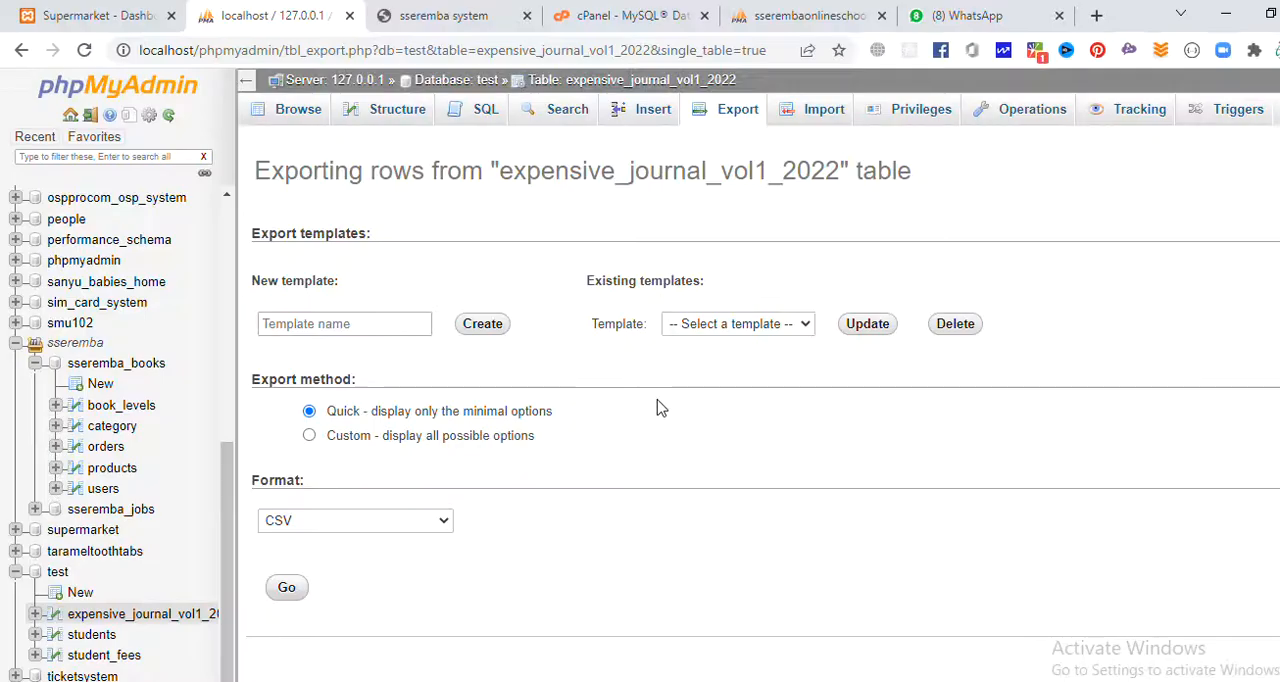
Launch Excel 2013, create a blank workbook and widen columns A to D.
key(super)
text(exce)
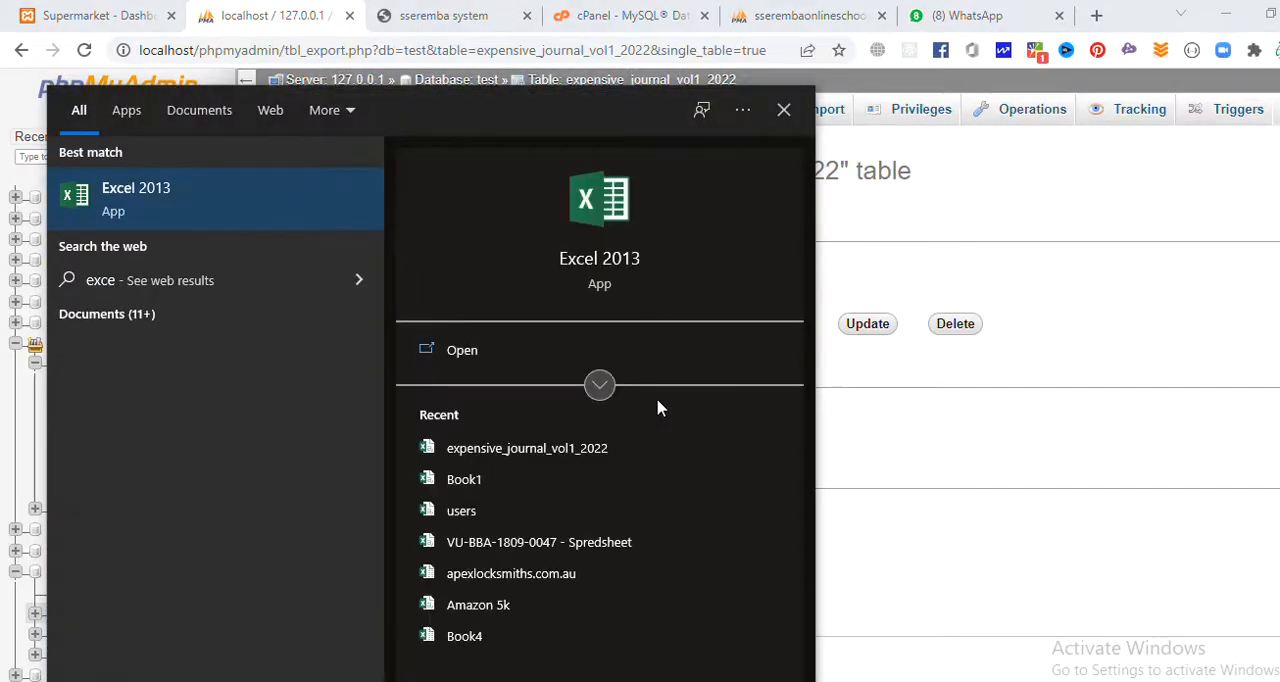
key(Return)
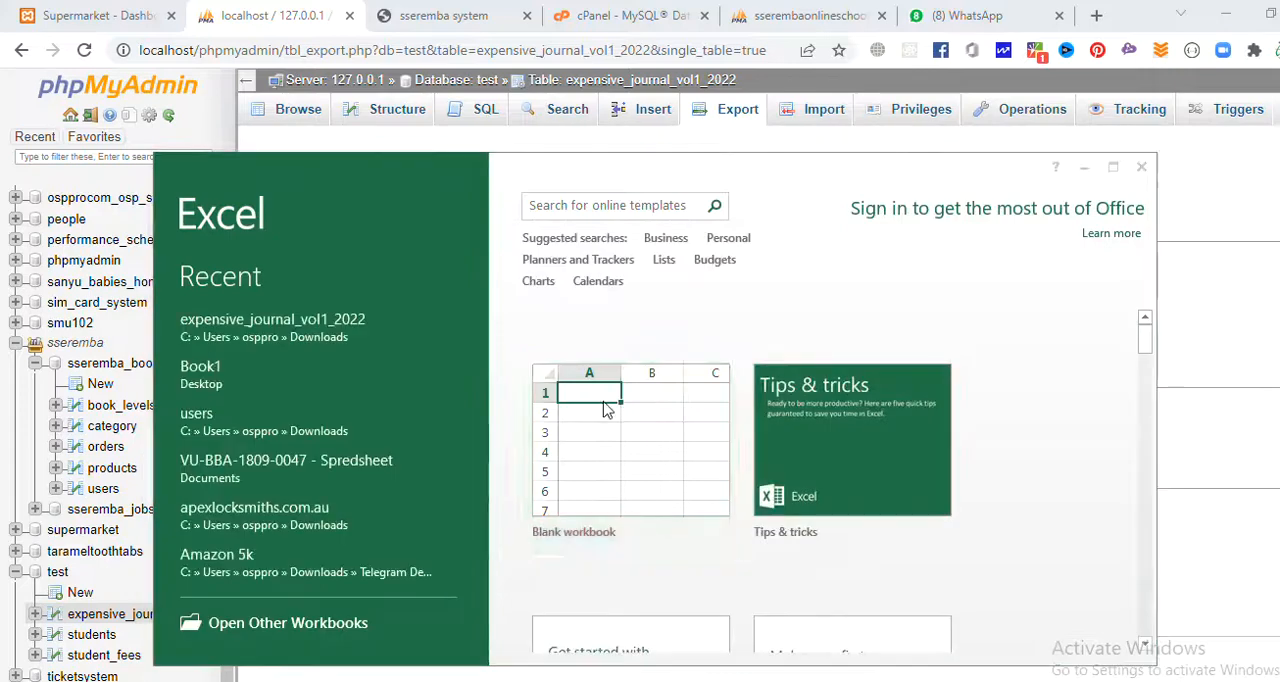
click(604, 410)
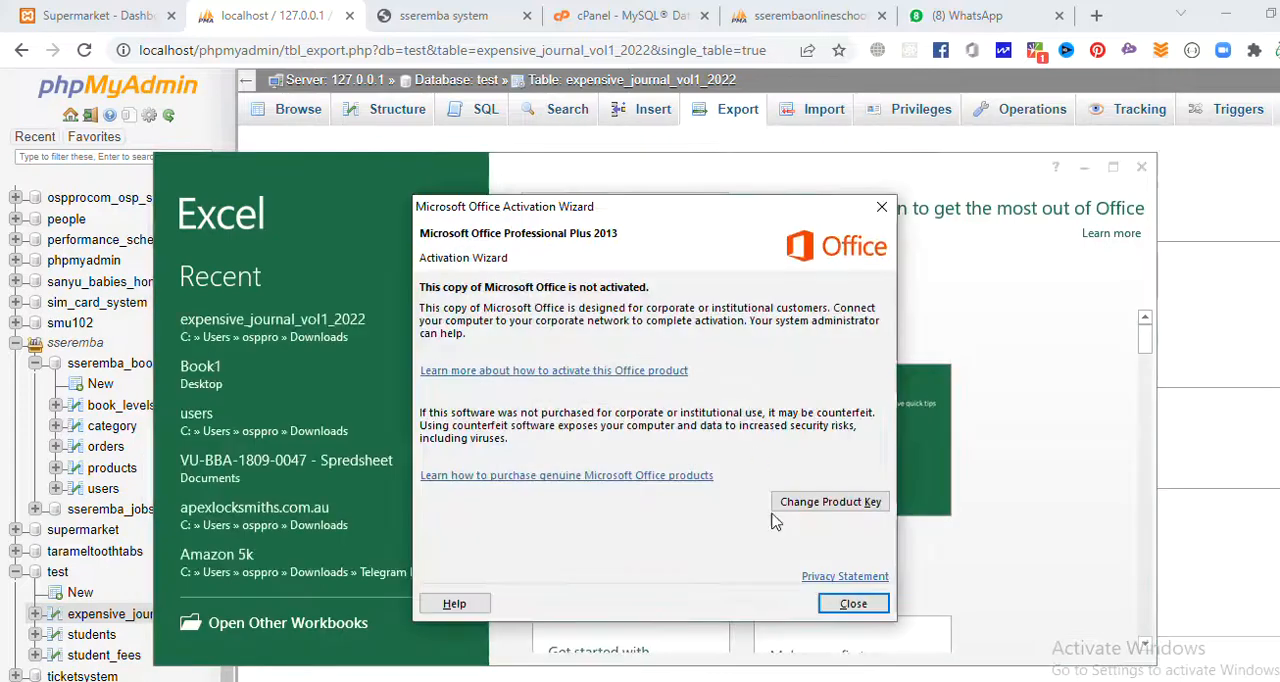
click(929, 603)
click(1112, 170)
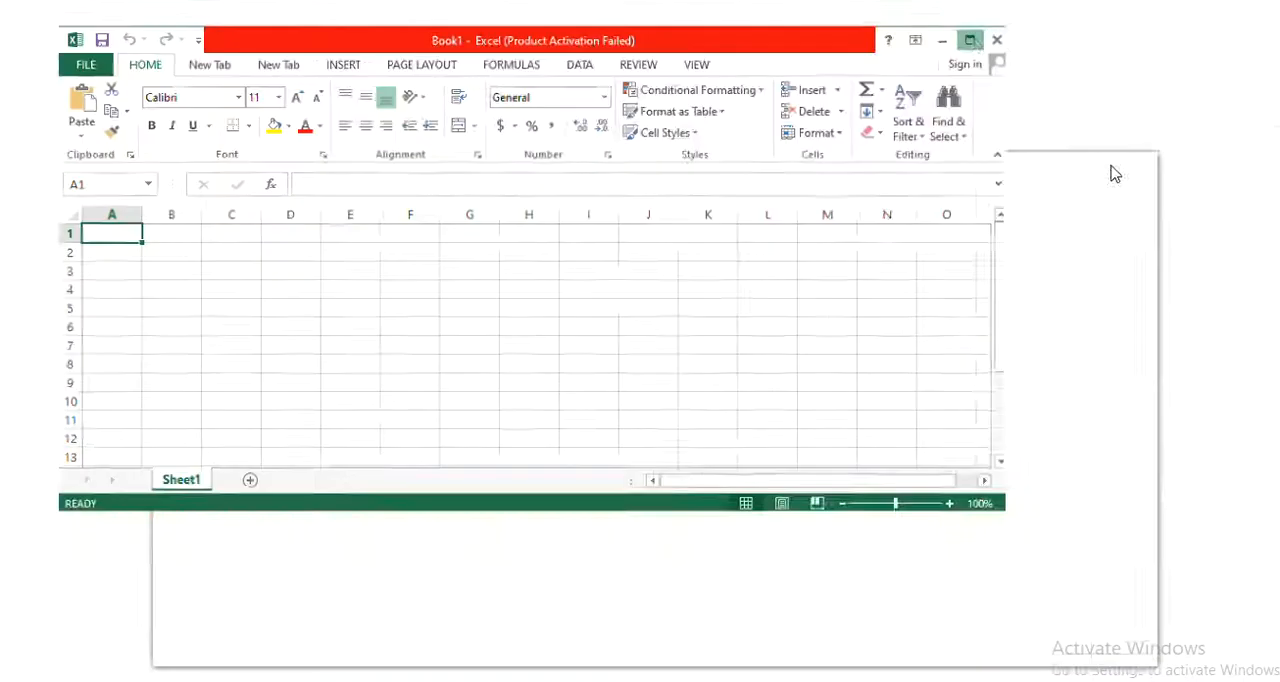
drag(86, 195, 550, 194)
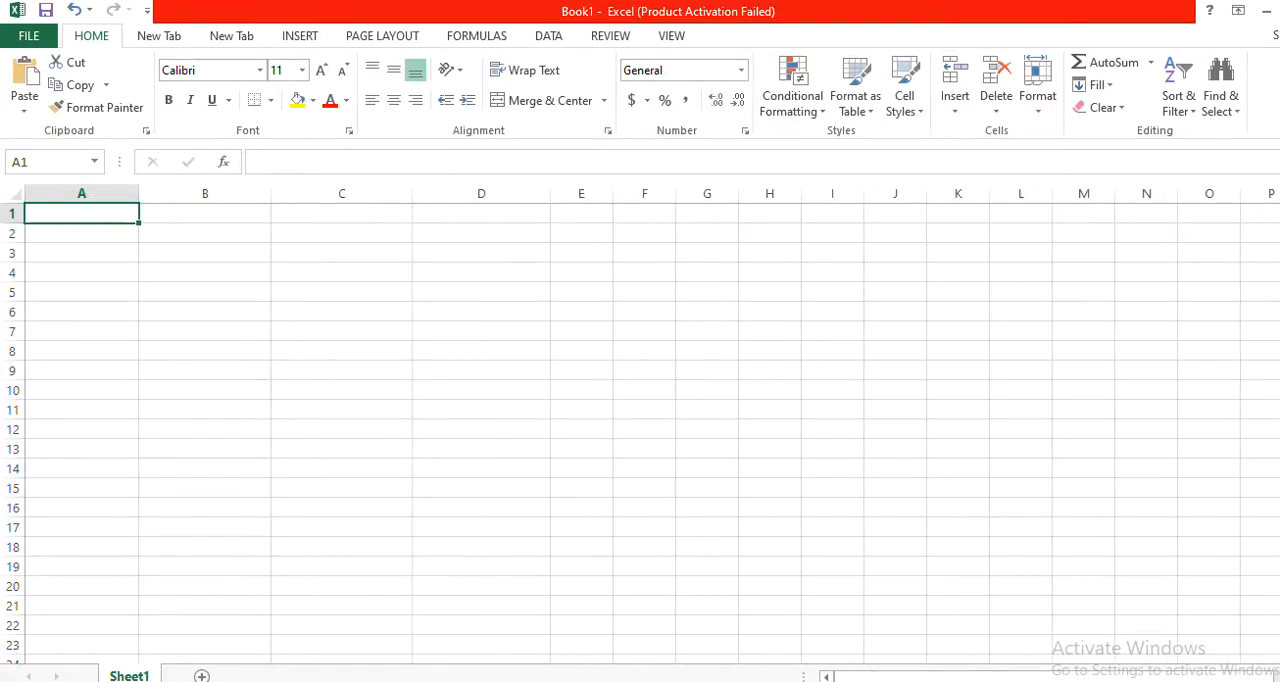
Check the expensive_journal_vol1_2022 column names in phpMyAdmin and enter the headers id, reason, amount and date in A1:D1 of the Excel sheet.
click(566, 681)
click(333, 108)
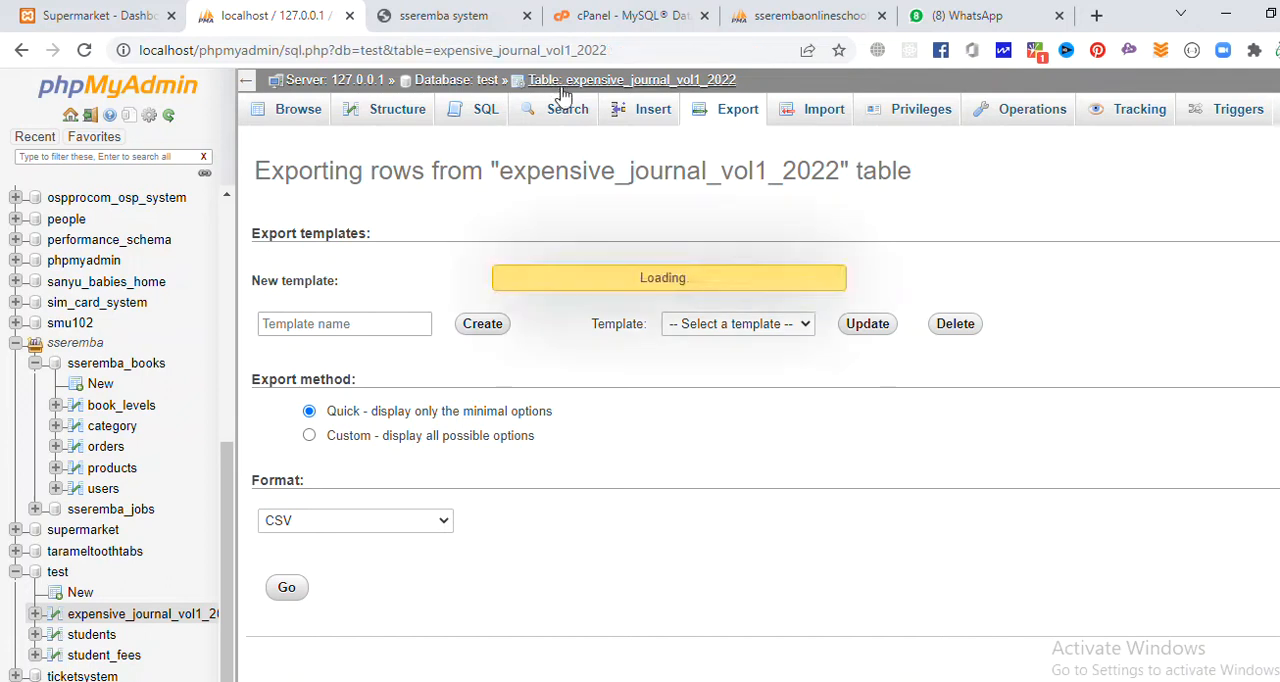
double_click(308, 262)
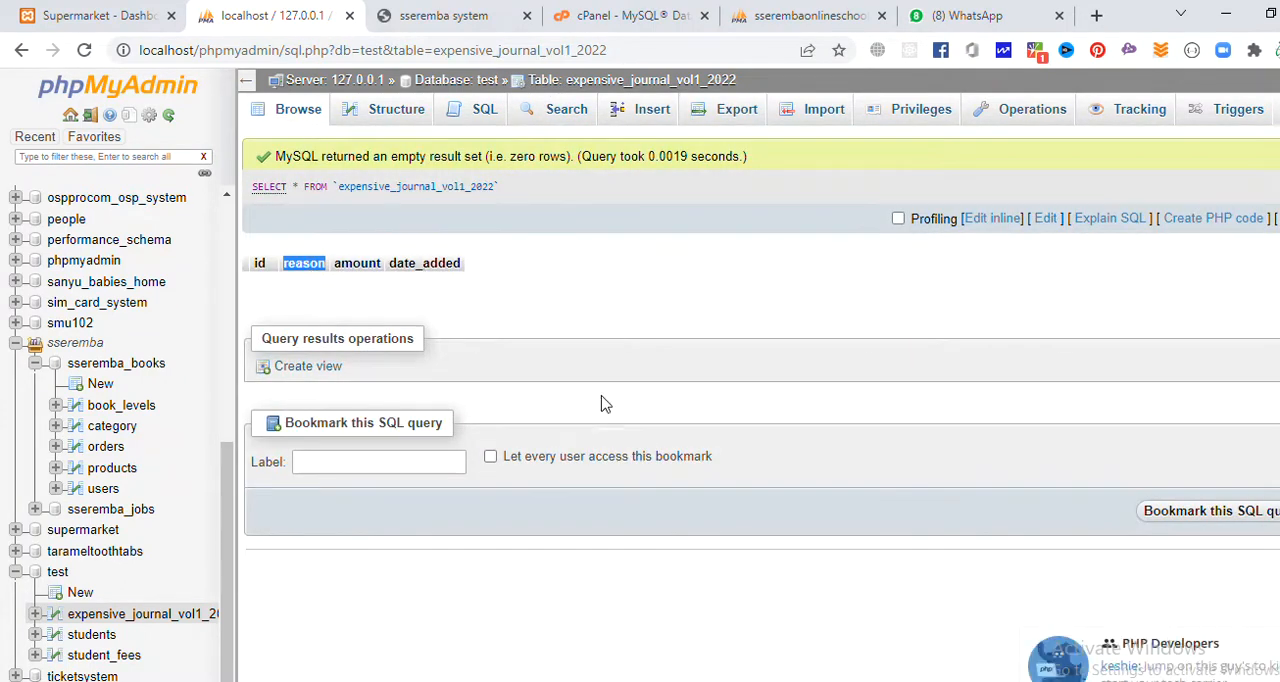
click(880, 681)
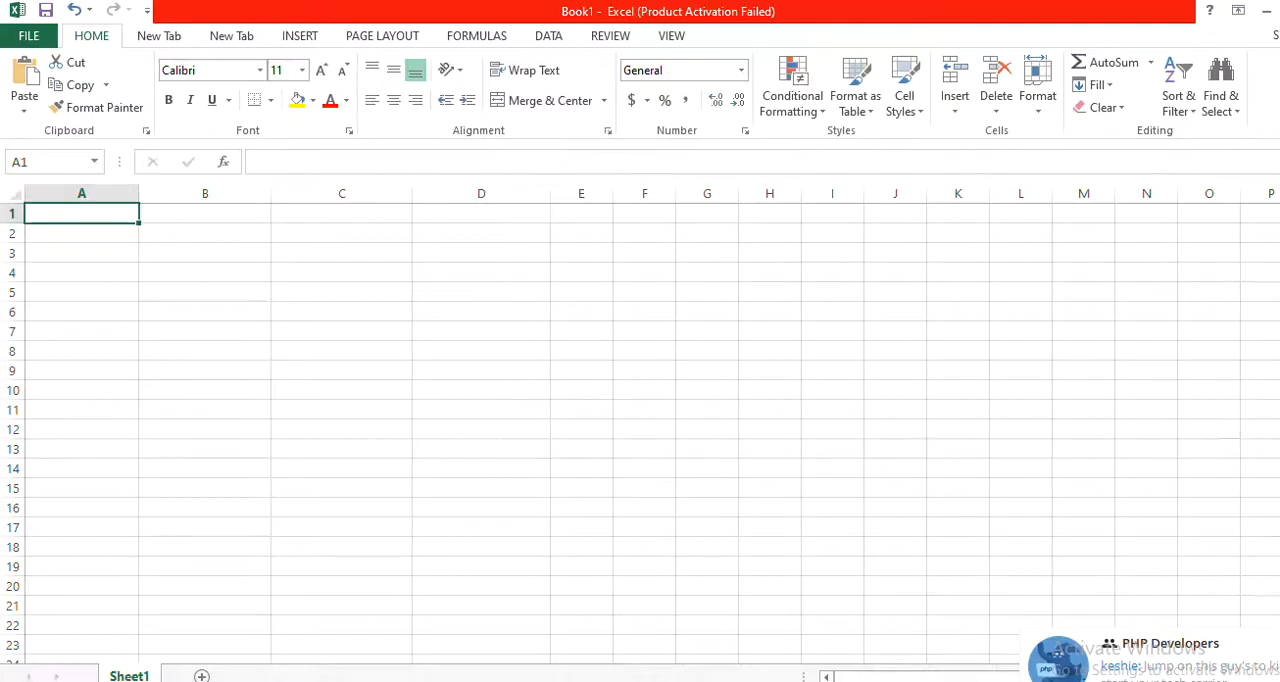
text(id)
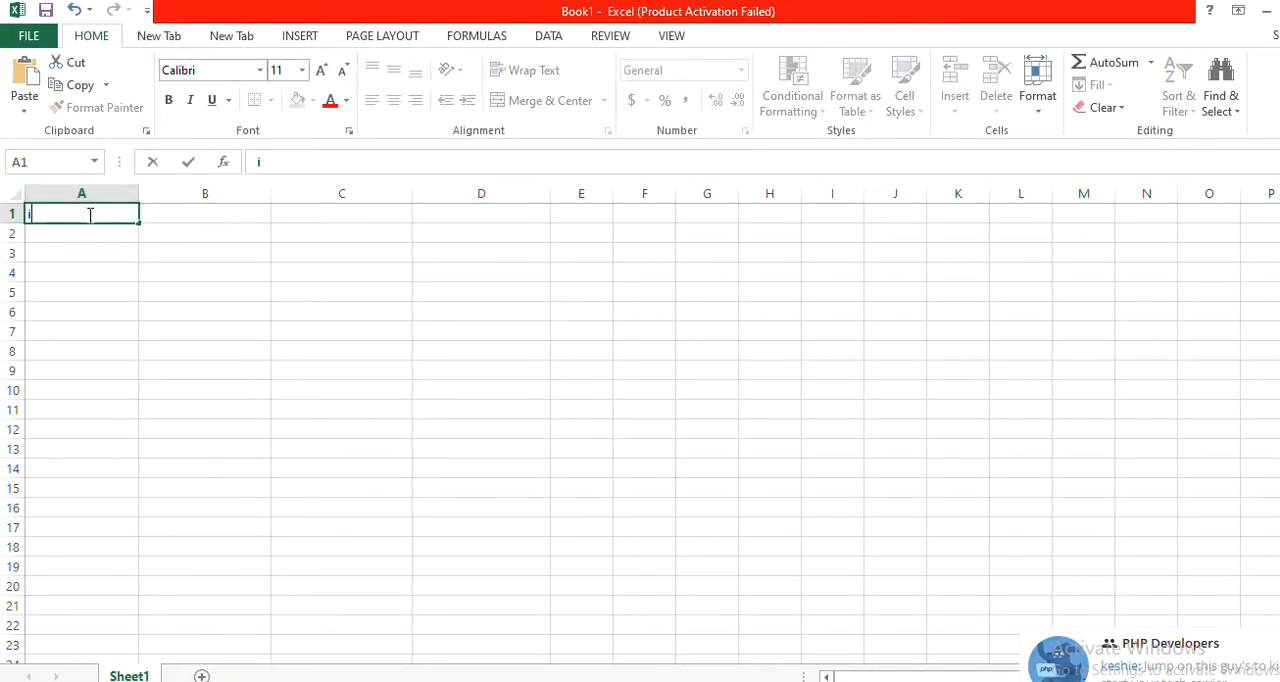
click(192, 214)
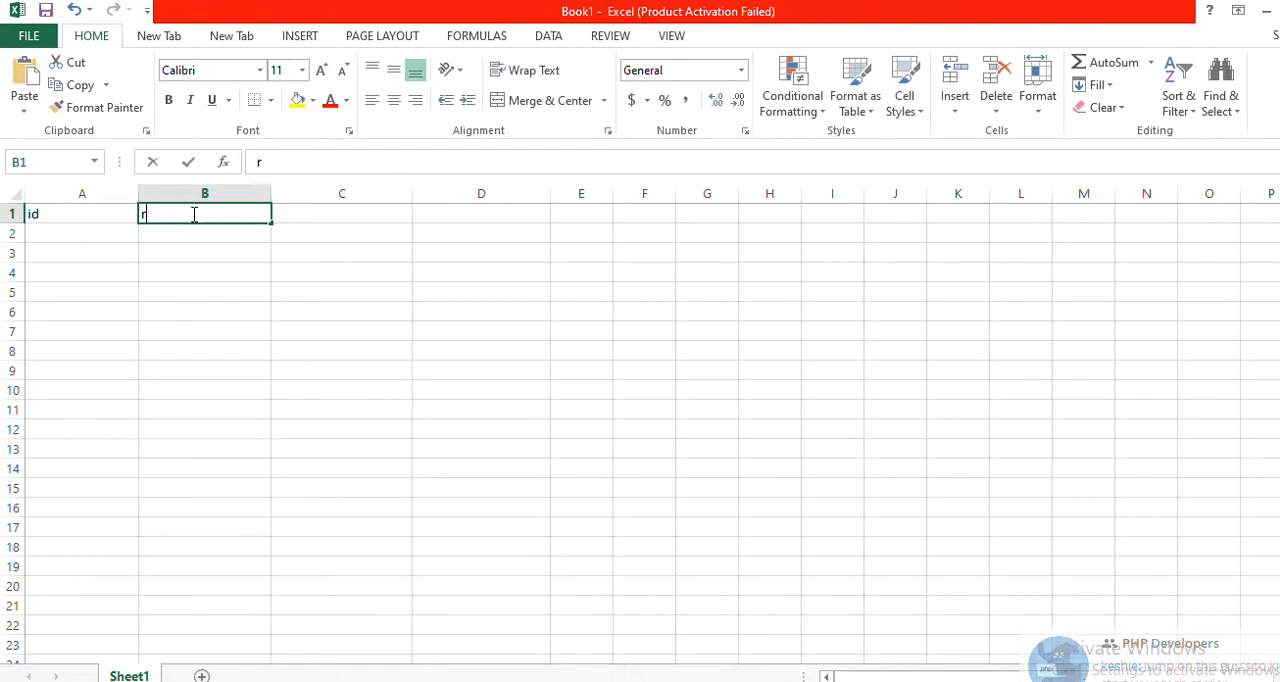
text(reason)
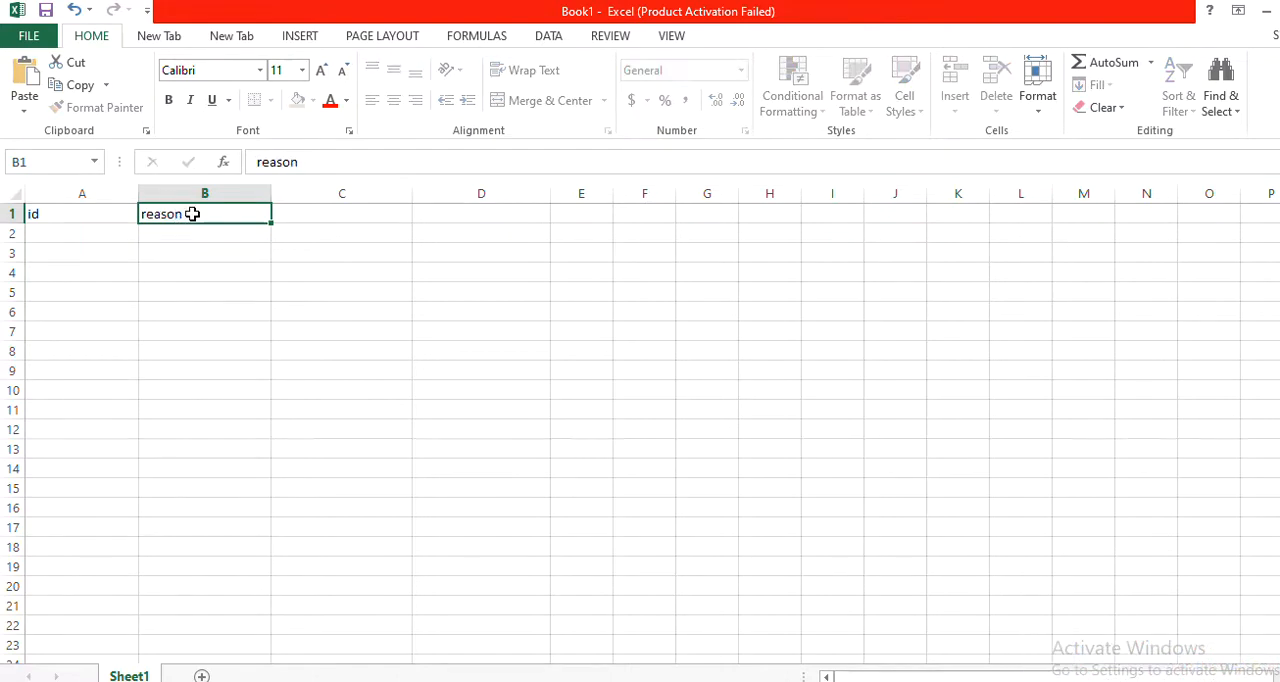
key(Tab)
text(amount)
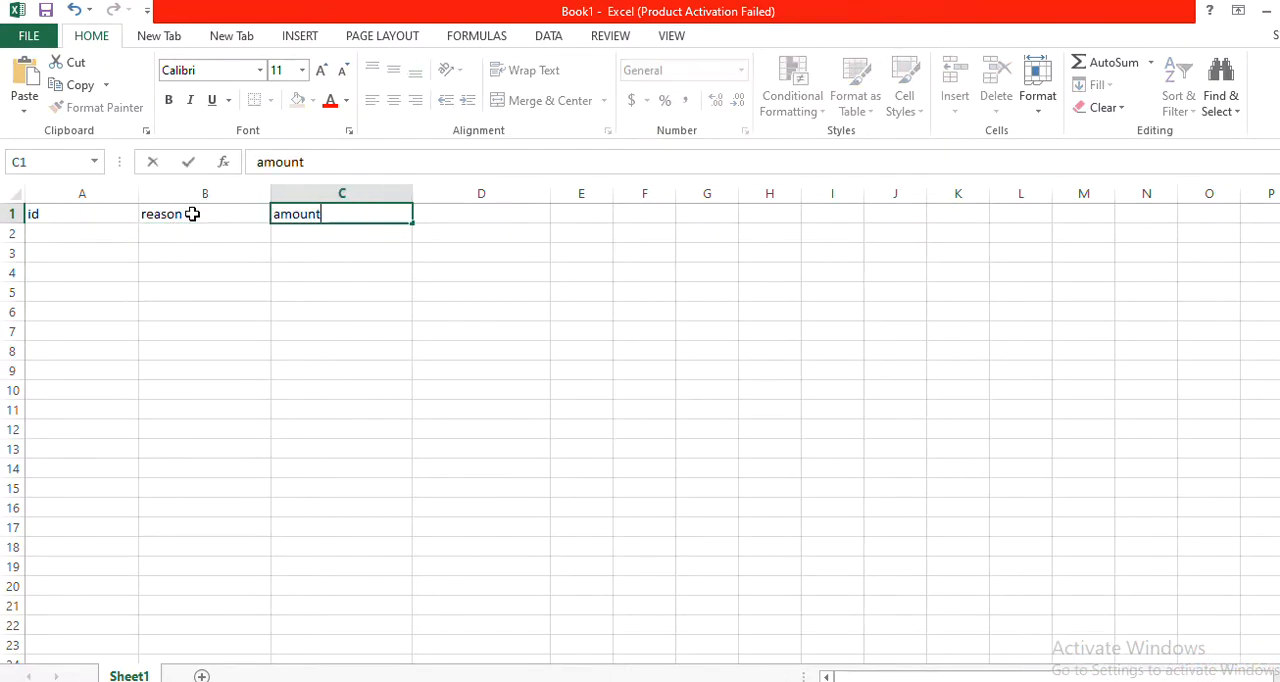
key(Tab)
text(date)
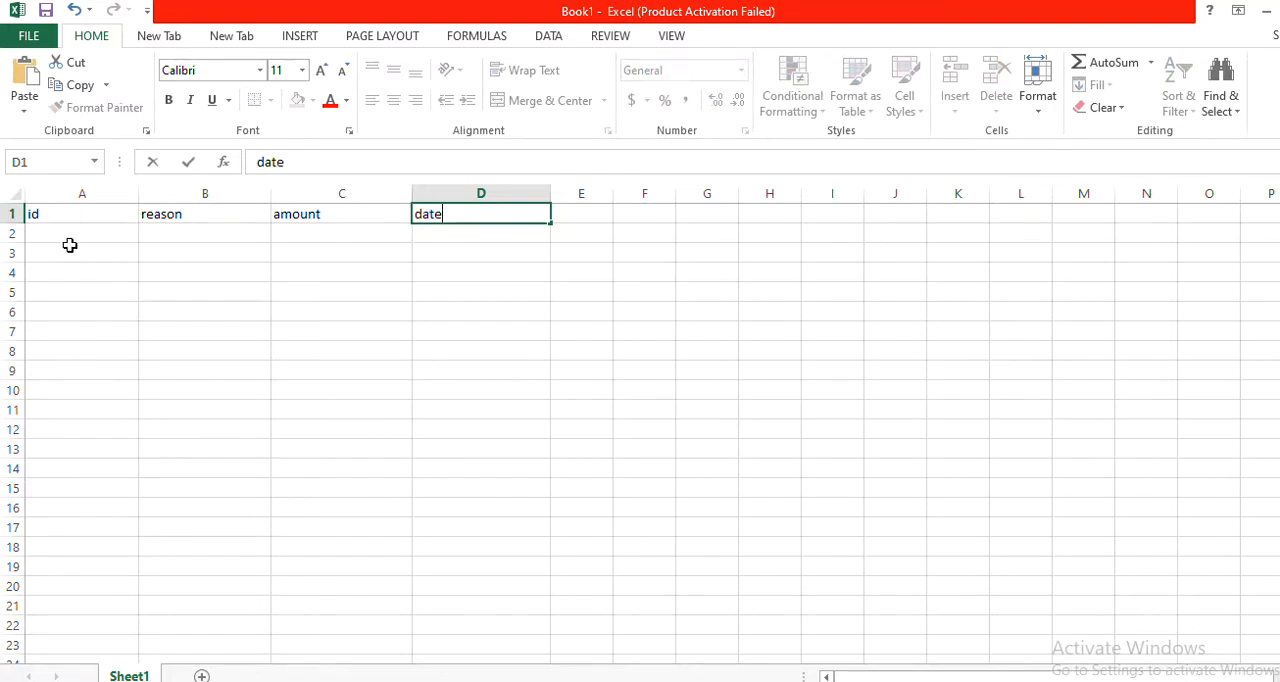
Open the data entry form for headers A1:D1, using the first row as column labels.
drag(63, 214, 454, 215)
click(233, 37)
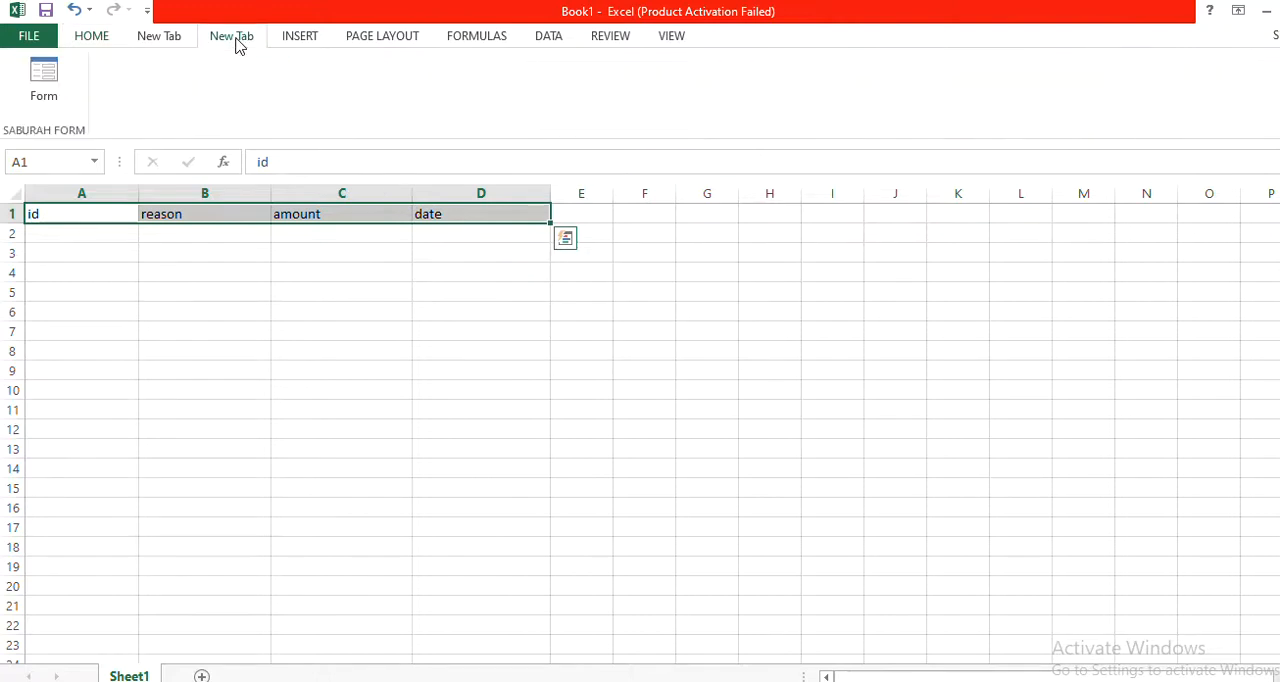
click(43, 94)
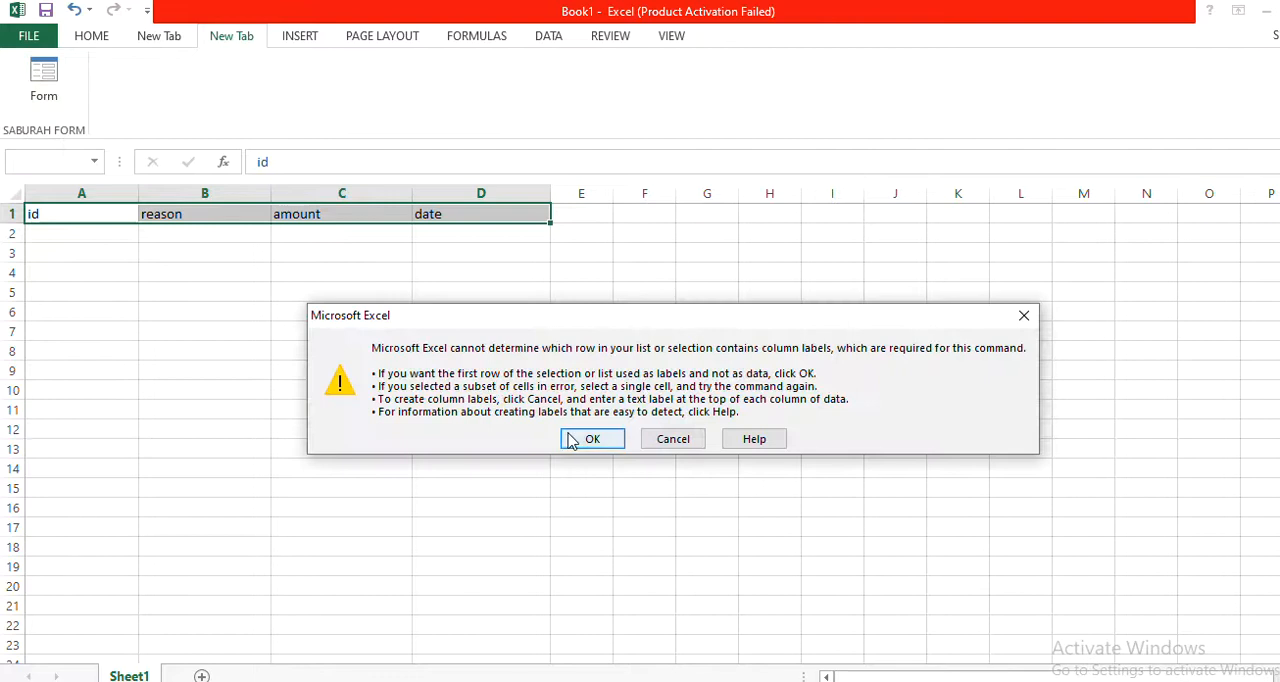
click(572, 441)
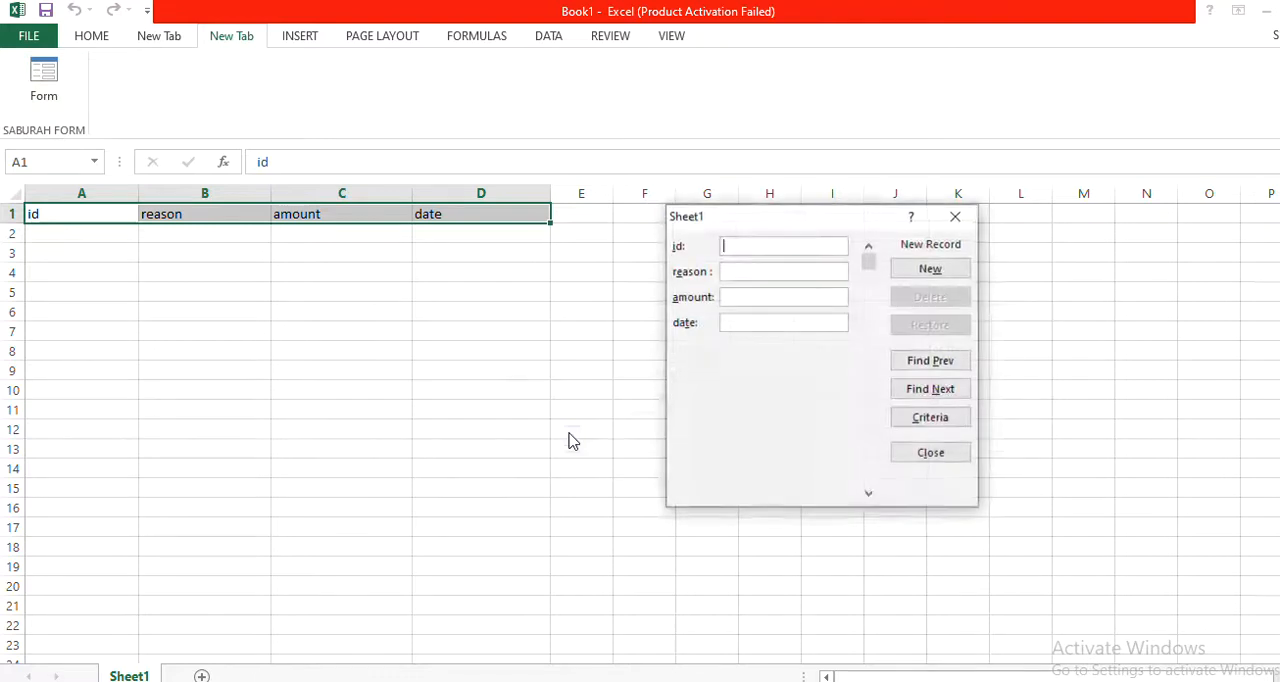
Add a record with reason food, amount 50000 and date 2022-02-12, leaving the id blank.
click(752, 279)
text(food)
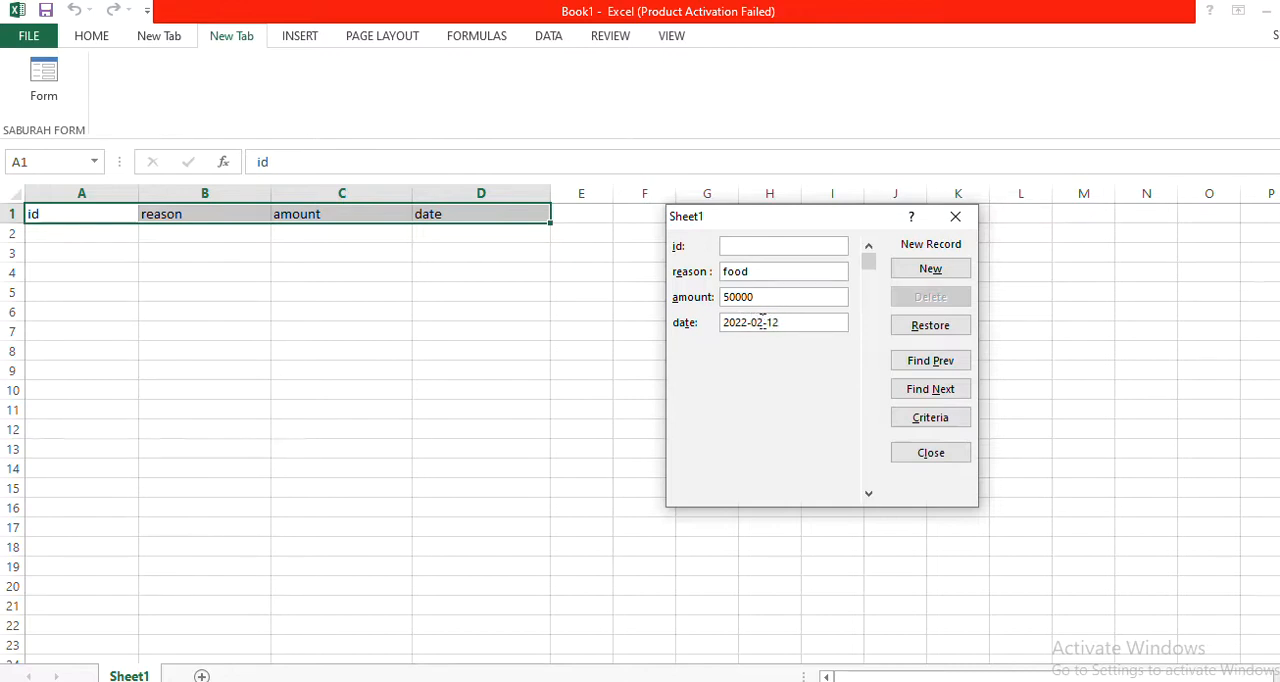
click(930, 268)
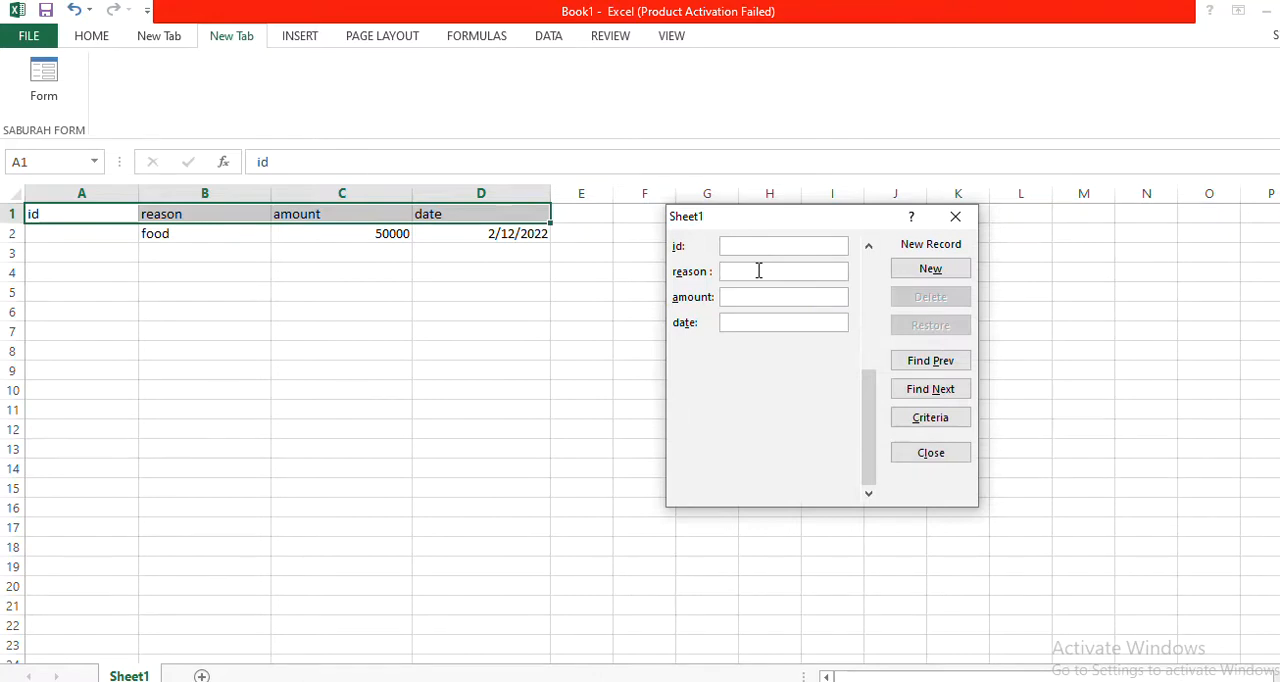
Add a record with reason tp, amount 4000 and date 2022-02-13 without an id, and close the form.
text(tp)
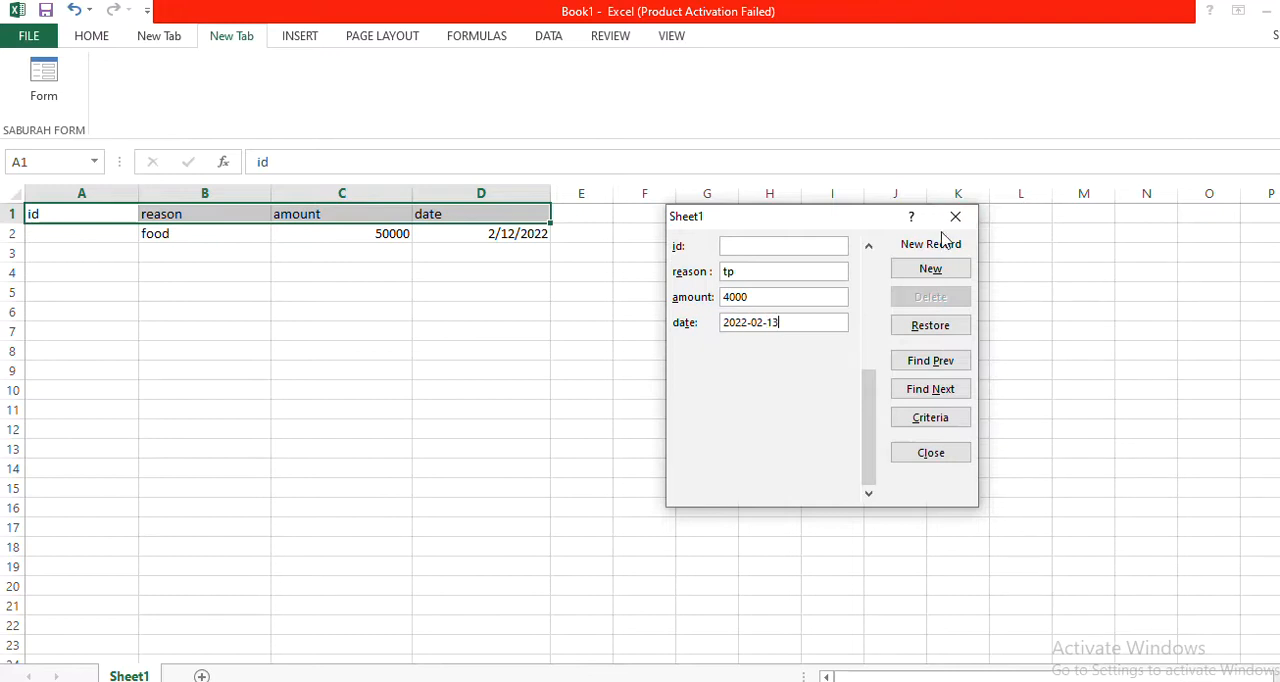
click(930, 270)
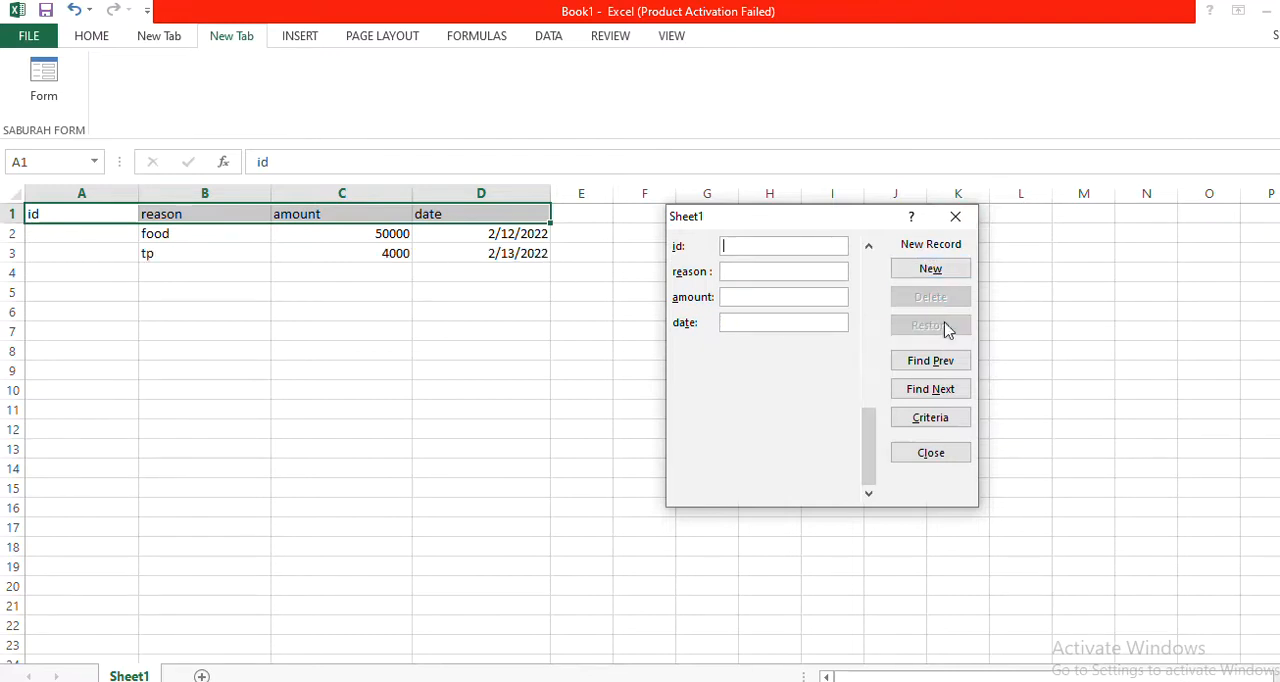
click(932, 455)
click(560, 363)
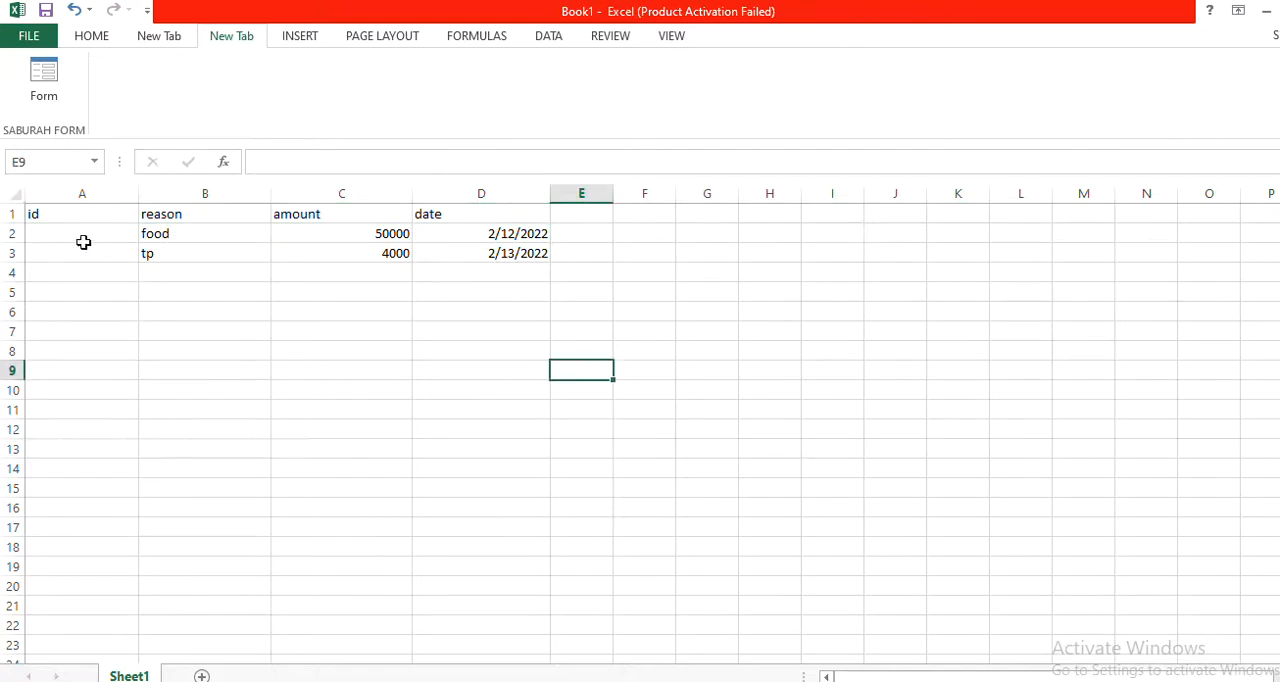
Delete the header row 1 from the sheet so only the two expense records remain.
click(11, 213)
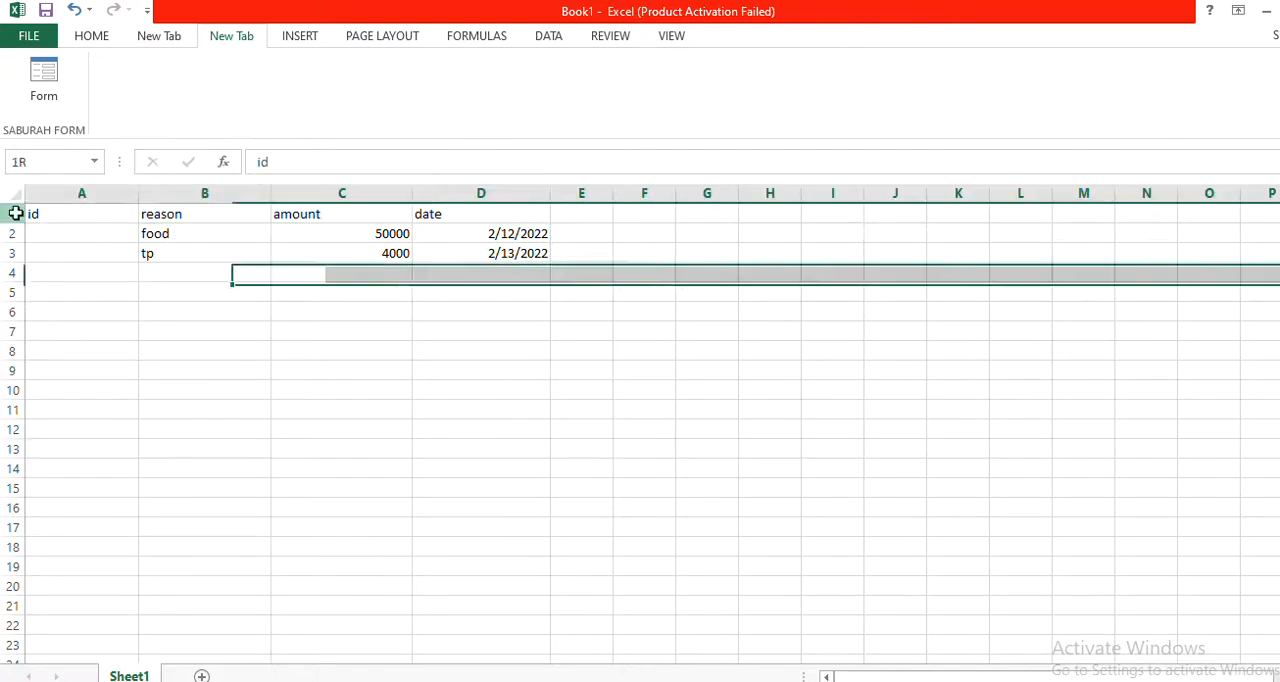
right_click(146, 211)
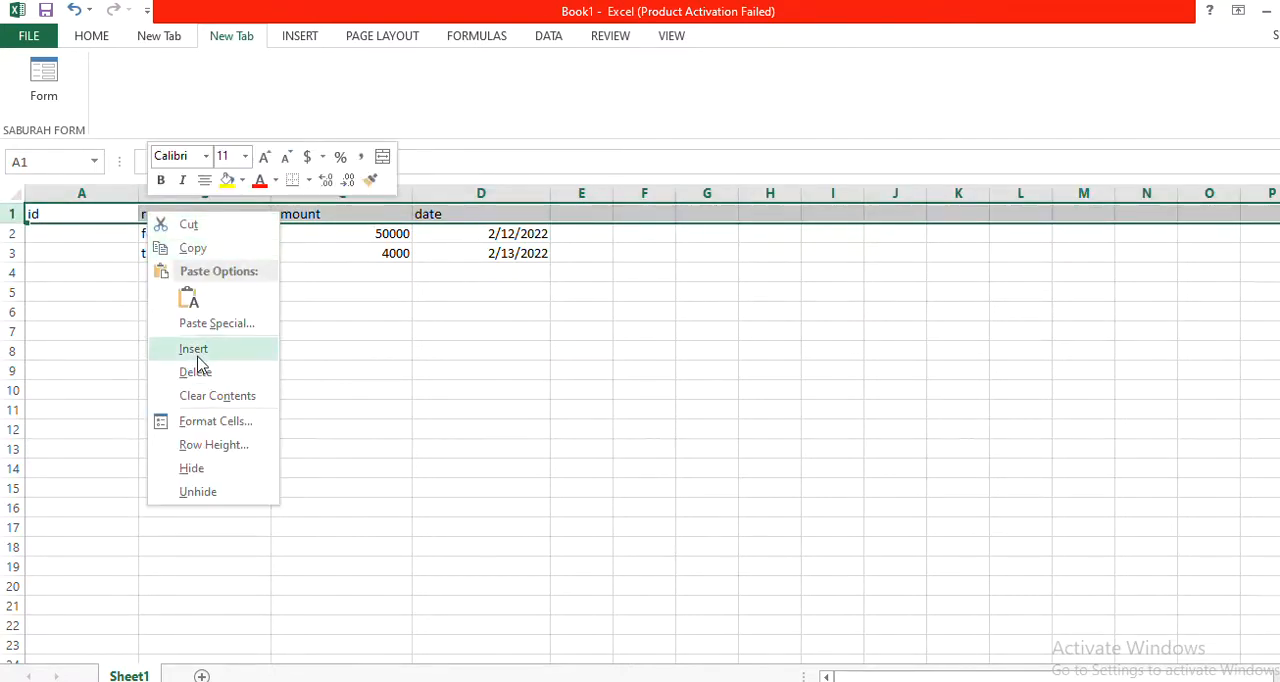
click(196, 372)
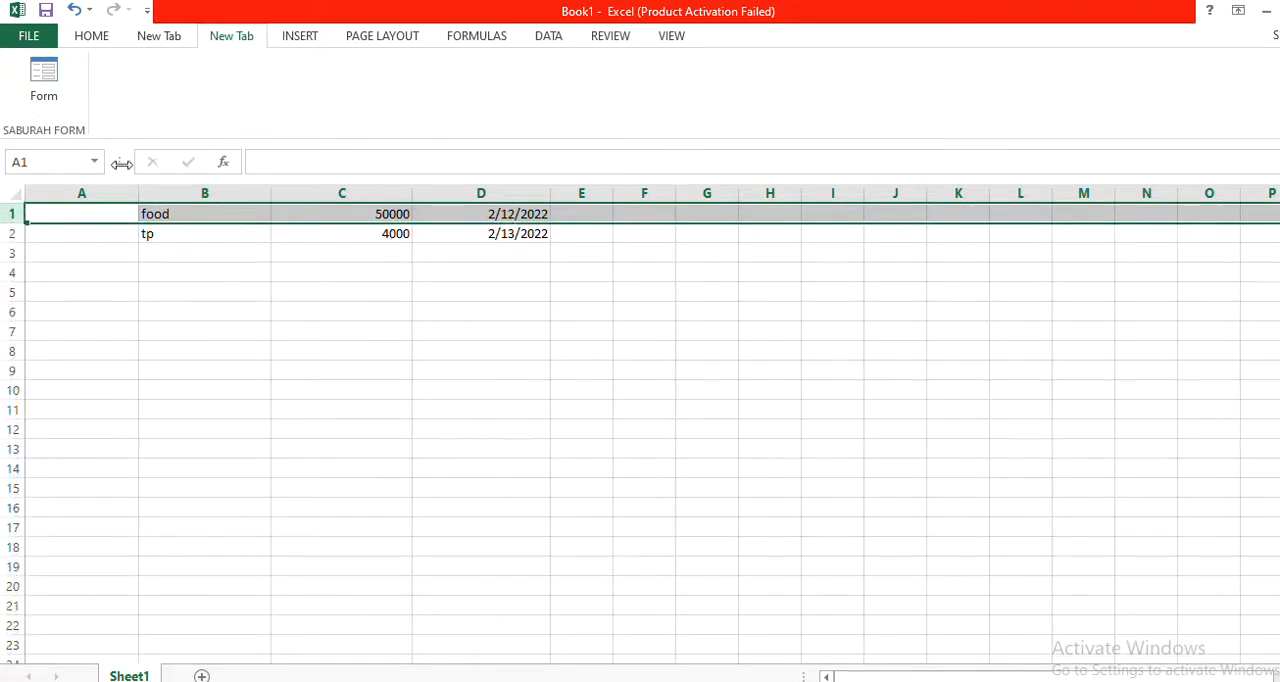
Save the workbook to the Desktop as Book1 in the Excel Workbook format.
click(30, 36)
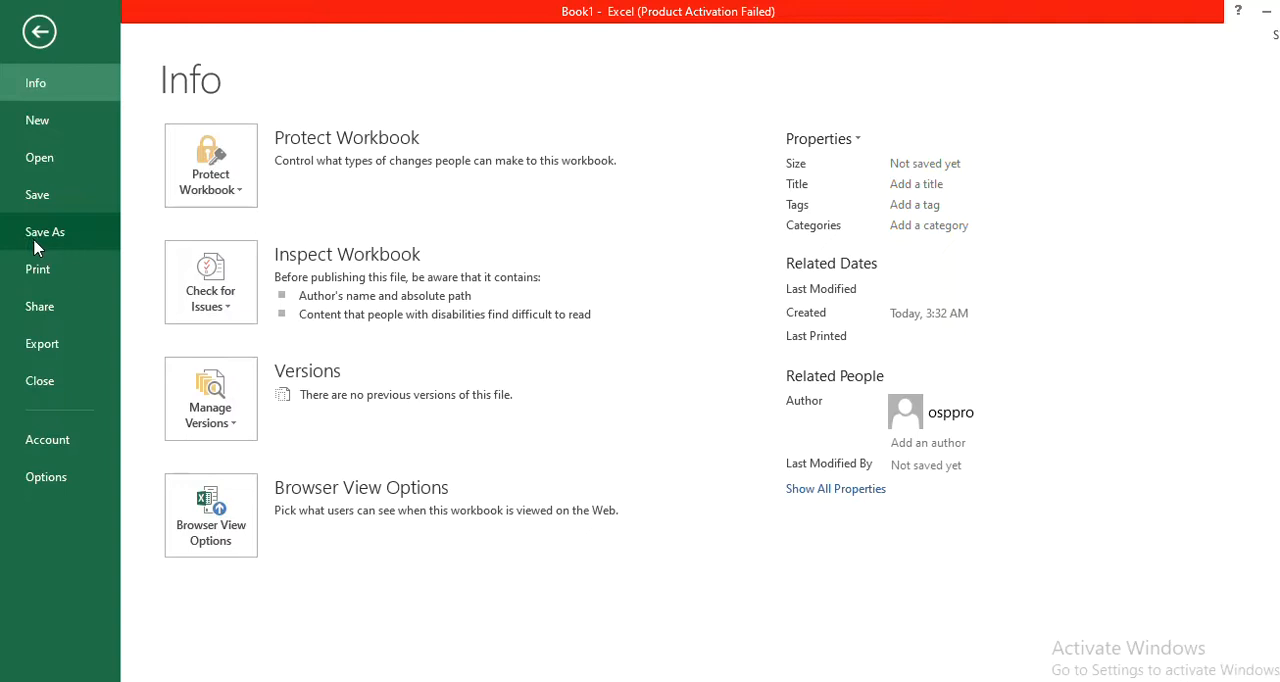
click(40, 240)
click(487, 381)
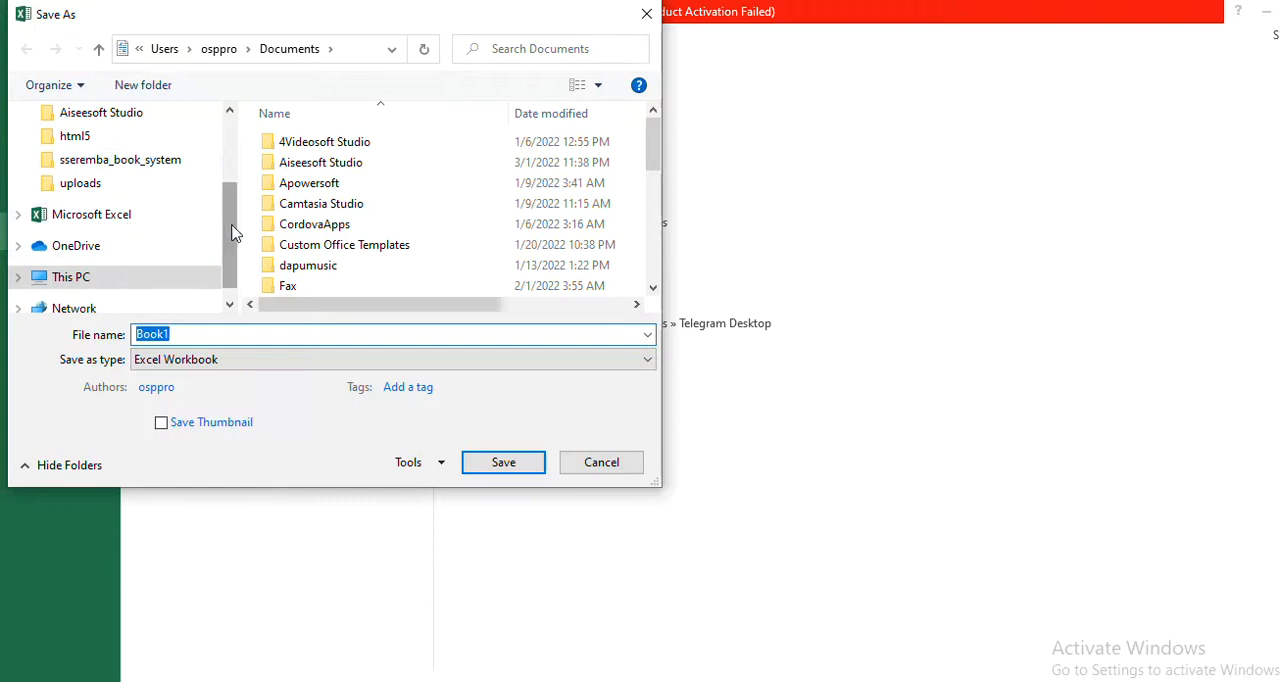
scroll(118, 150, up, 2)
click(81, 151)
click(258, 337)
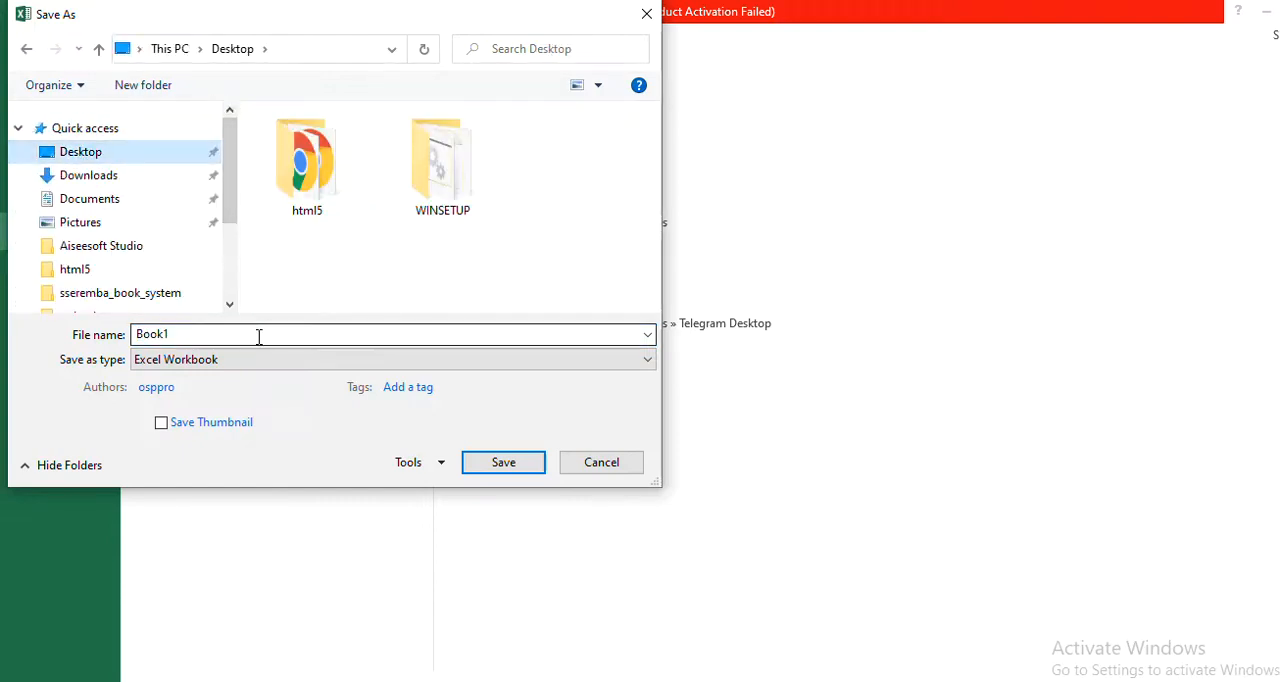
click(527, 470)
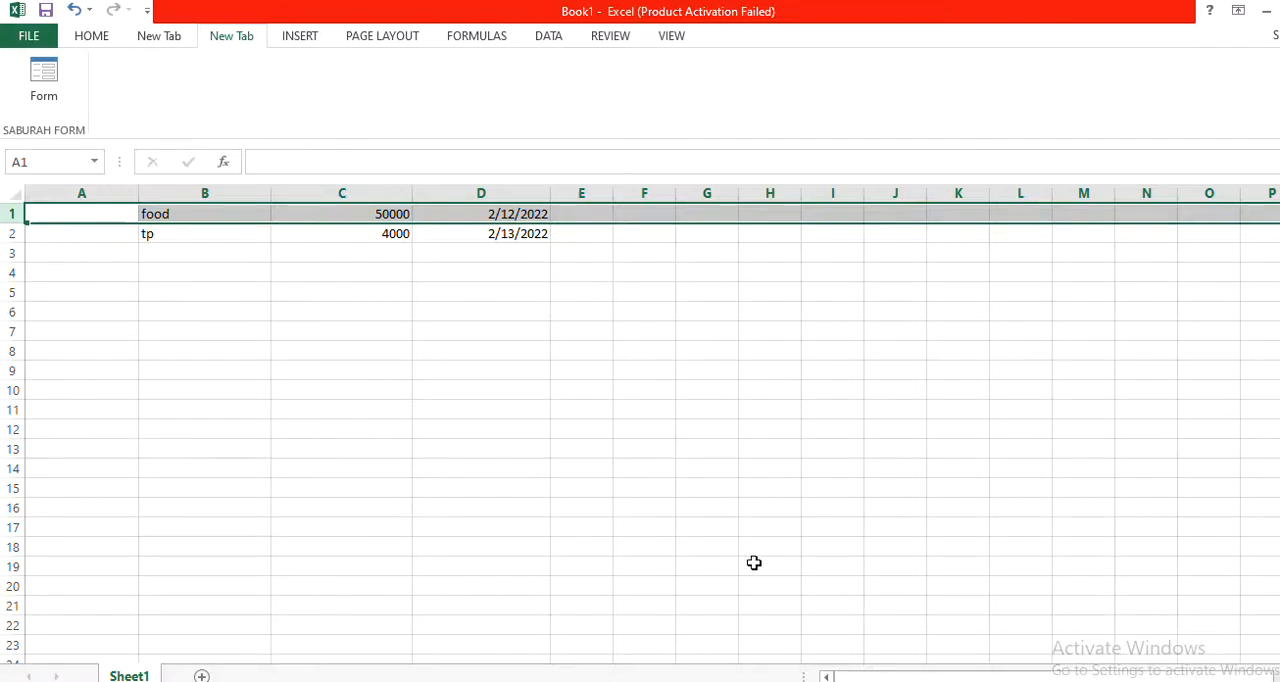
Switch to phpMyAdmin and try to import Book1.xlsx from the Desktop into the expensive_journal_vol1_2022 table.
click(625, 612)
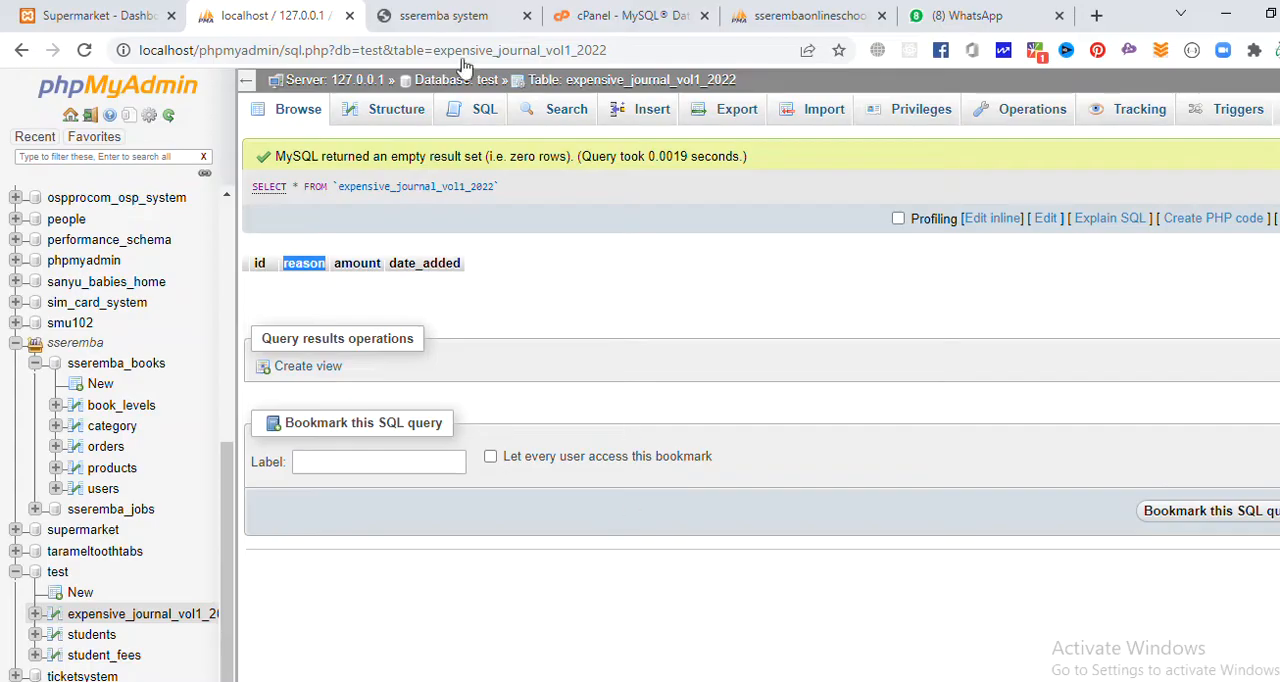
click(653, 84)
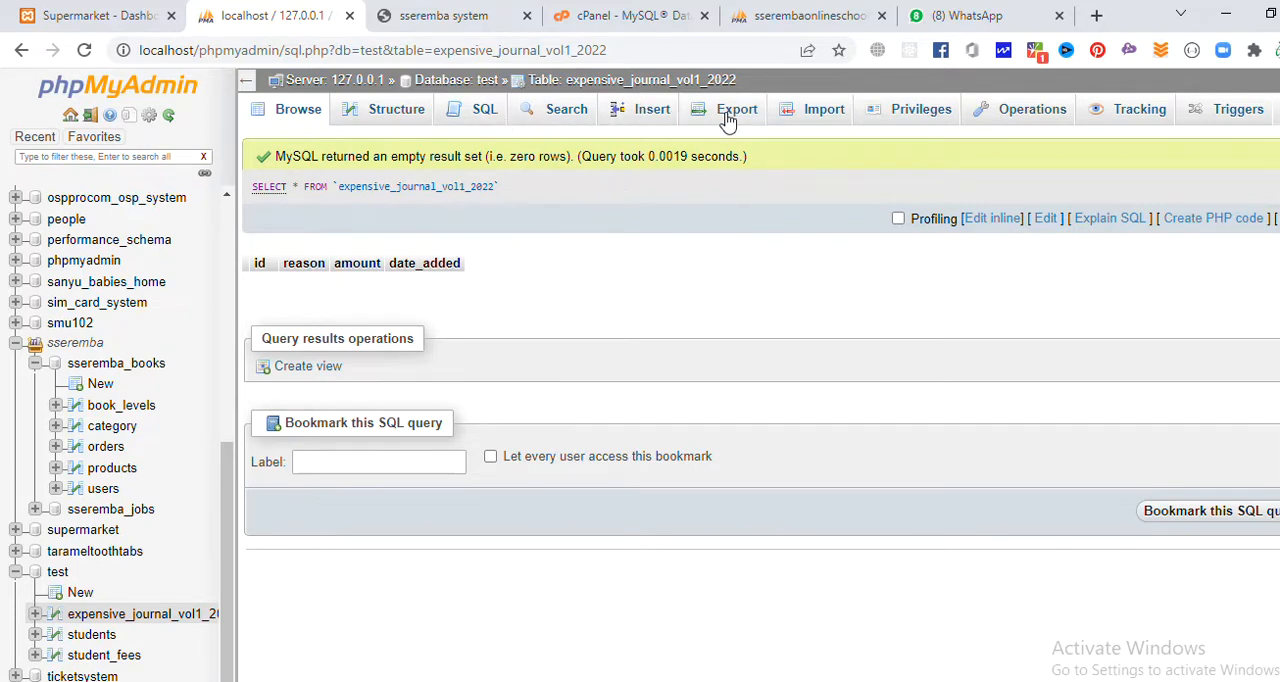
click(836, 115)
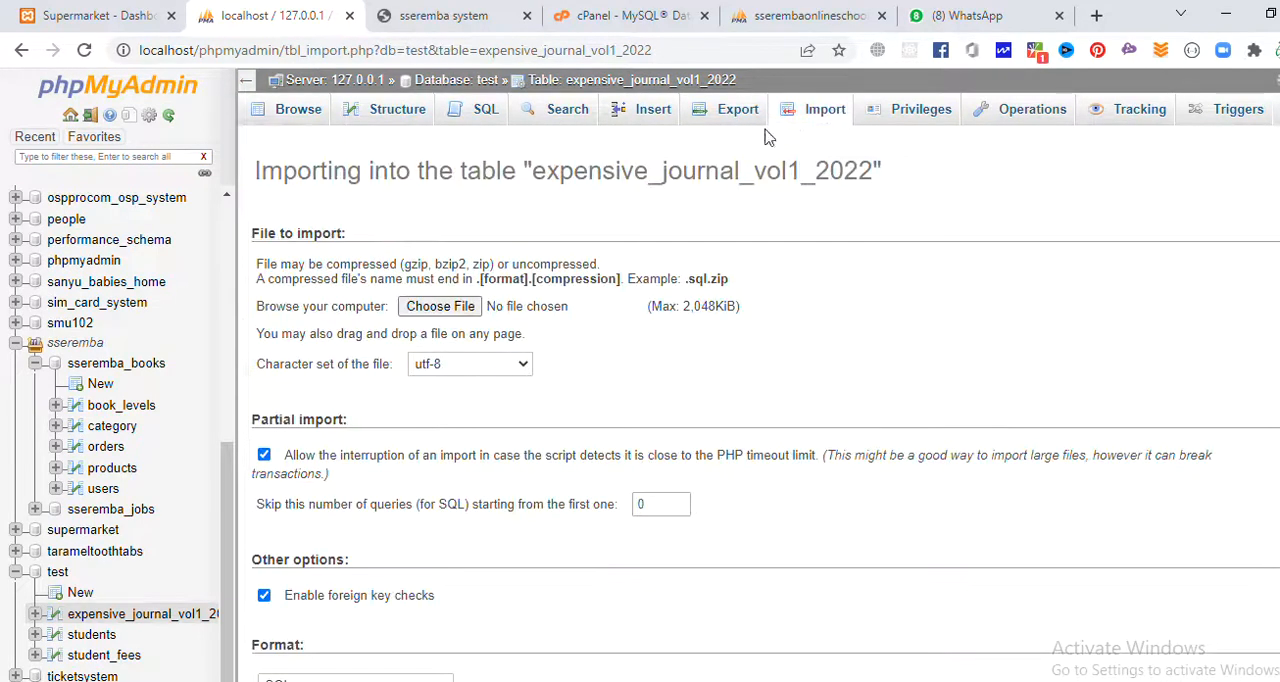
click(448, 310)
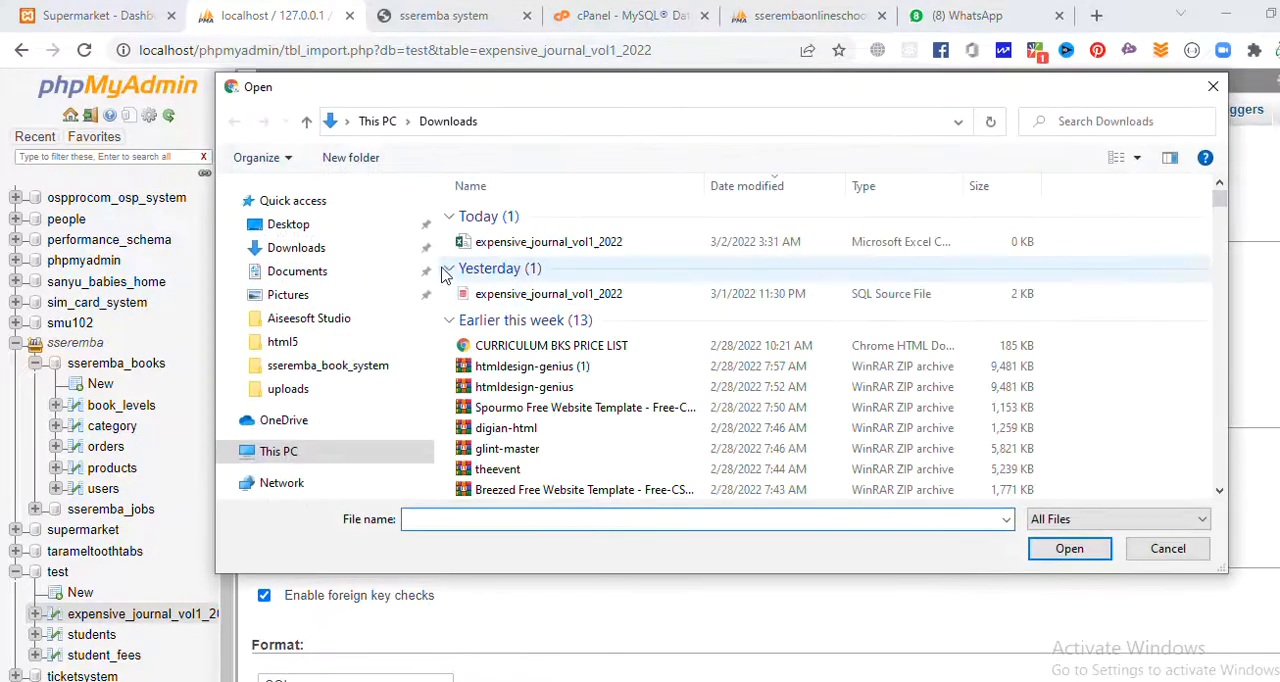
click(290, 225)
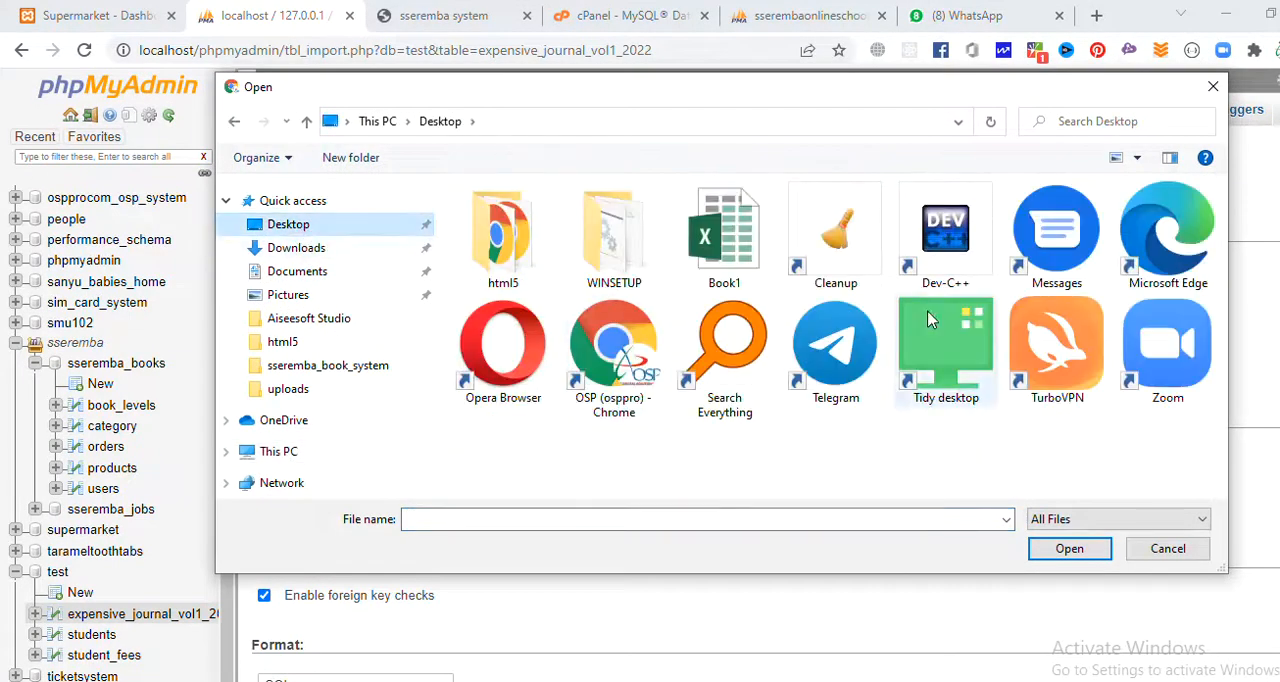
click(736, 258)
double_click(736, 258)
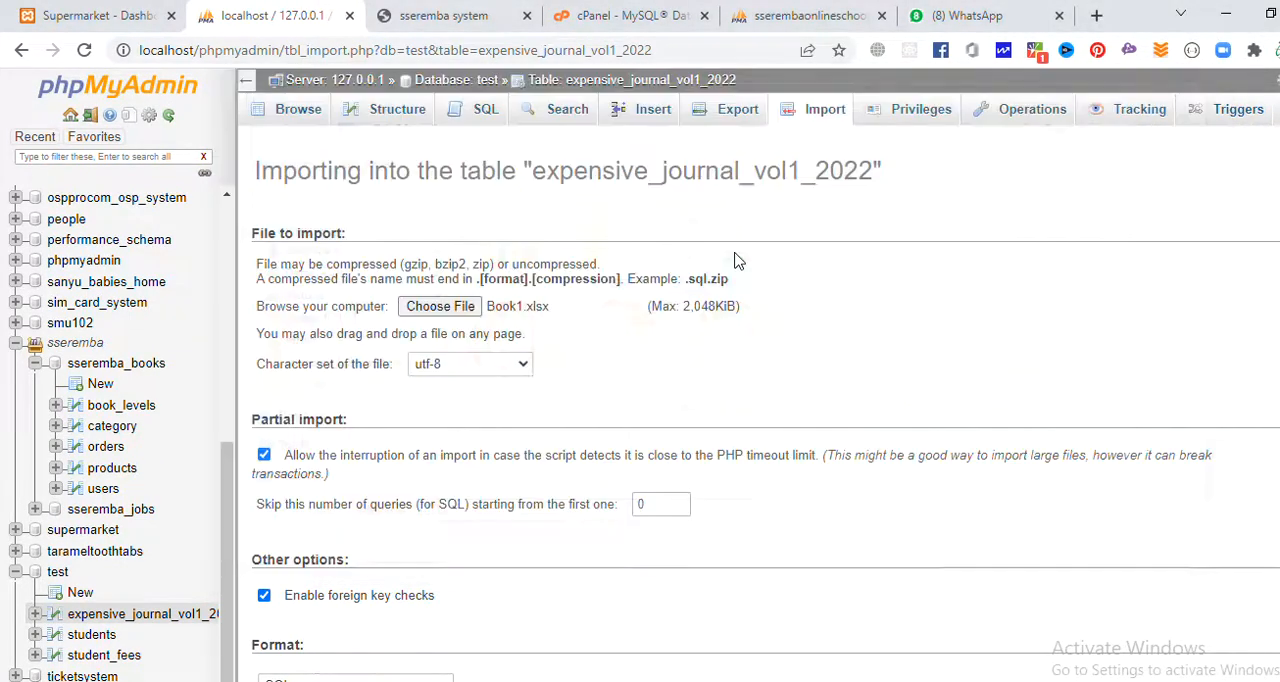
scroll(736, 258, down, 3)
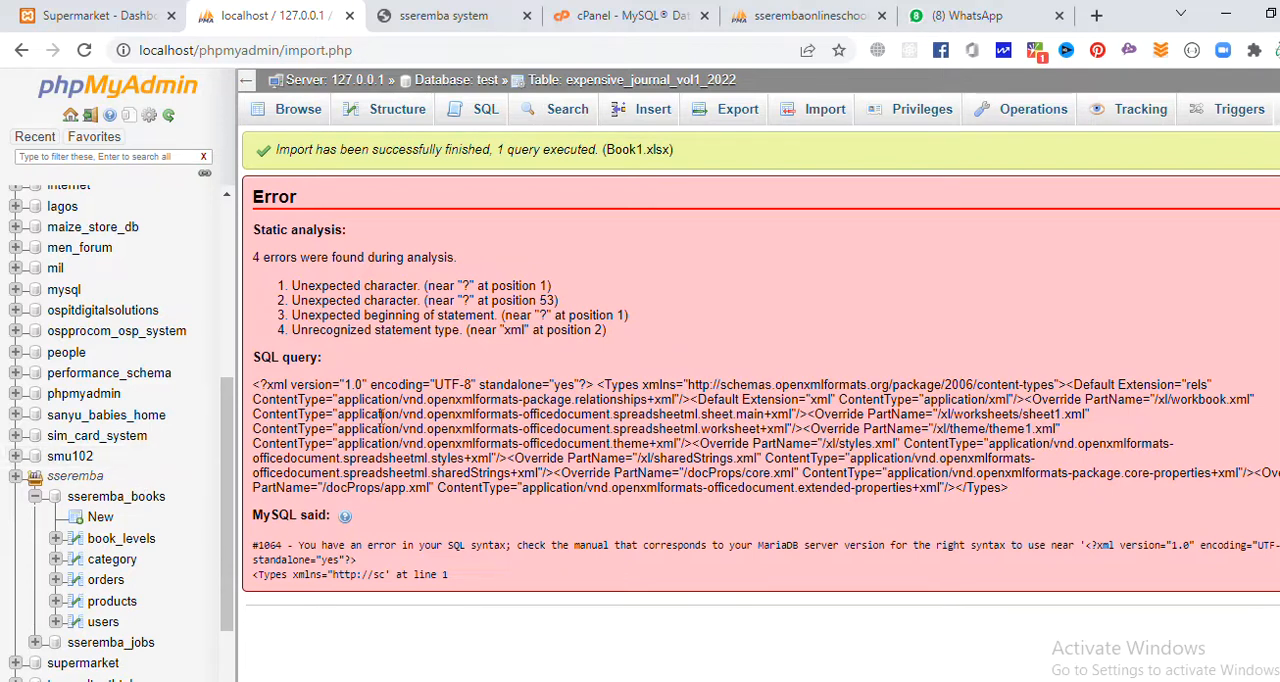
Open the expensive_journal_vol1_2022 table and copy its name.
click(560, 84)
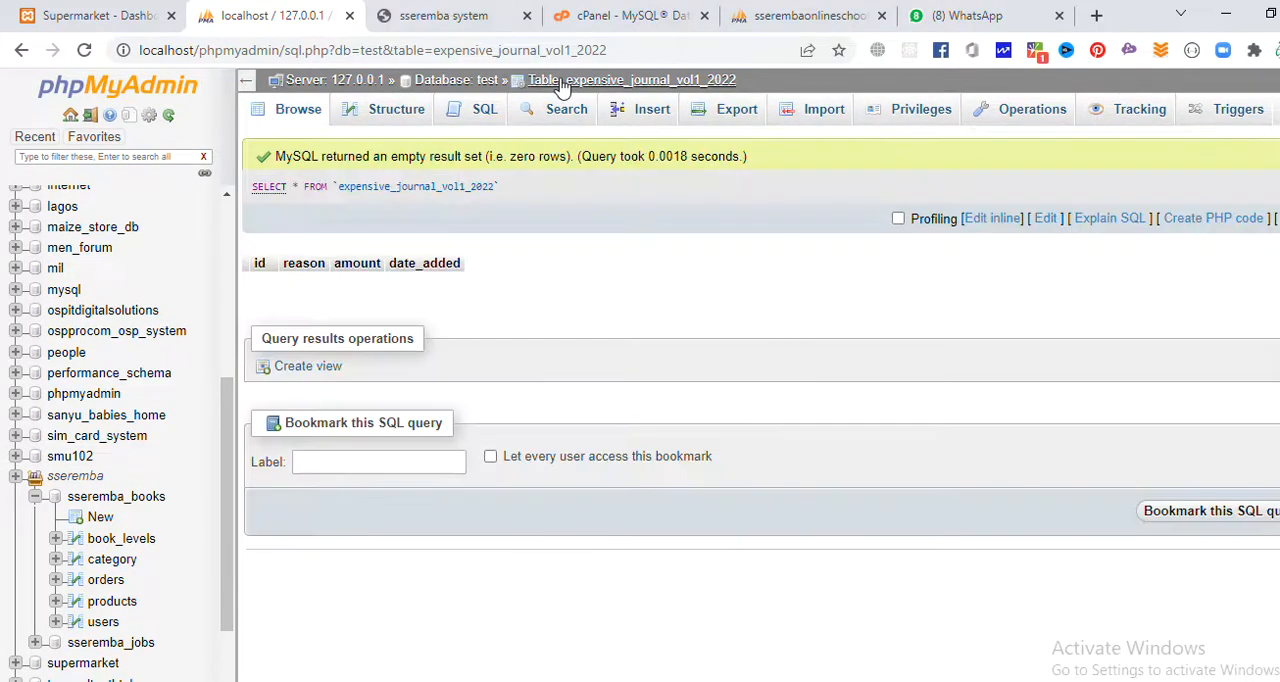
click(599, 88)
drag(740, 84, 566, 82)
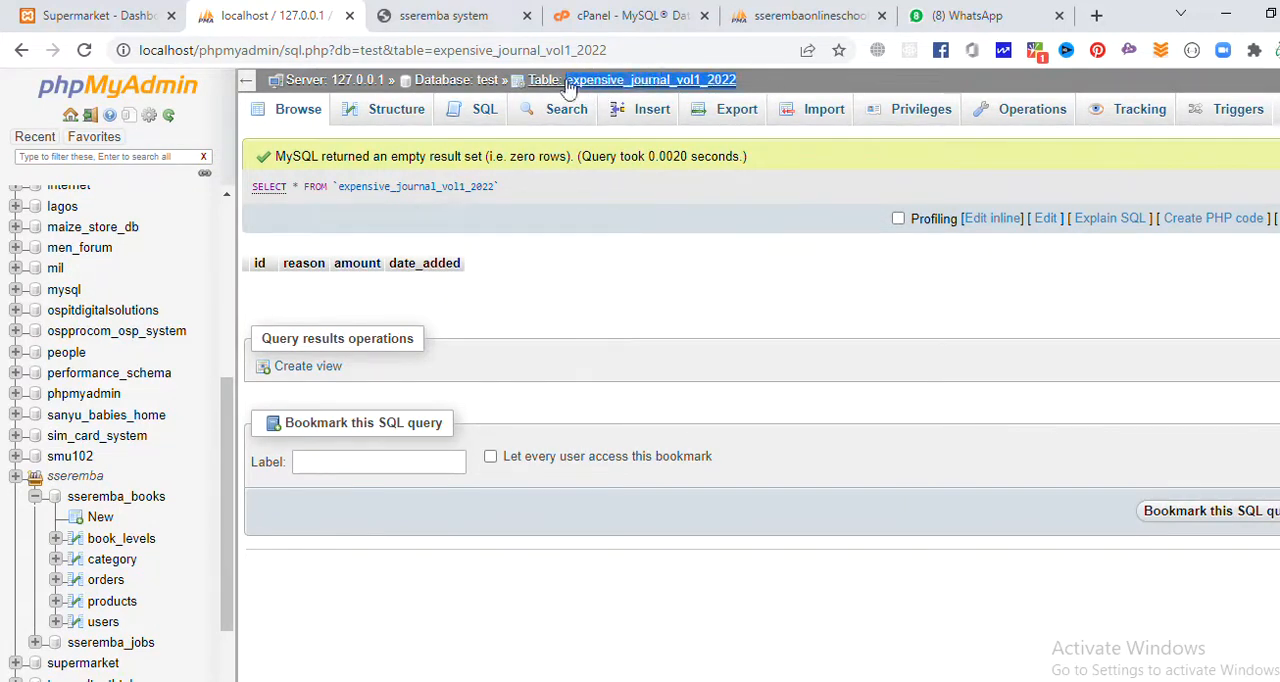
Switch to Excel and enter ids 1 and 2 in cells A1 and A2 for the food and tp records.
key(alt+Tab)
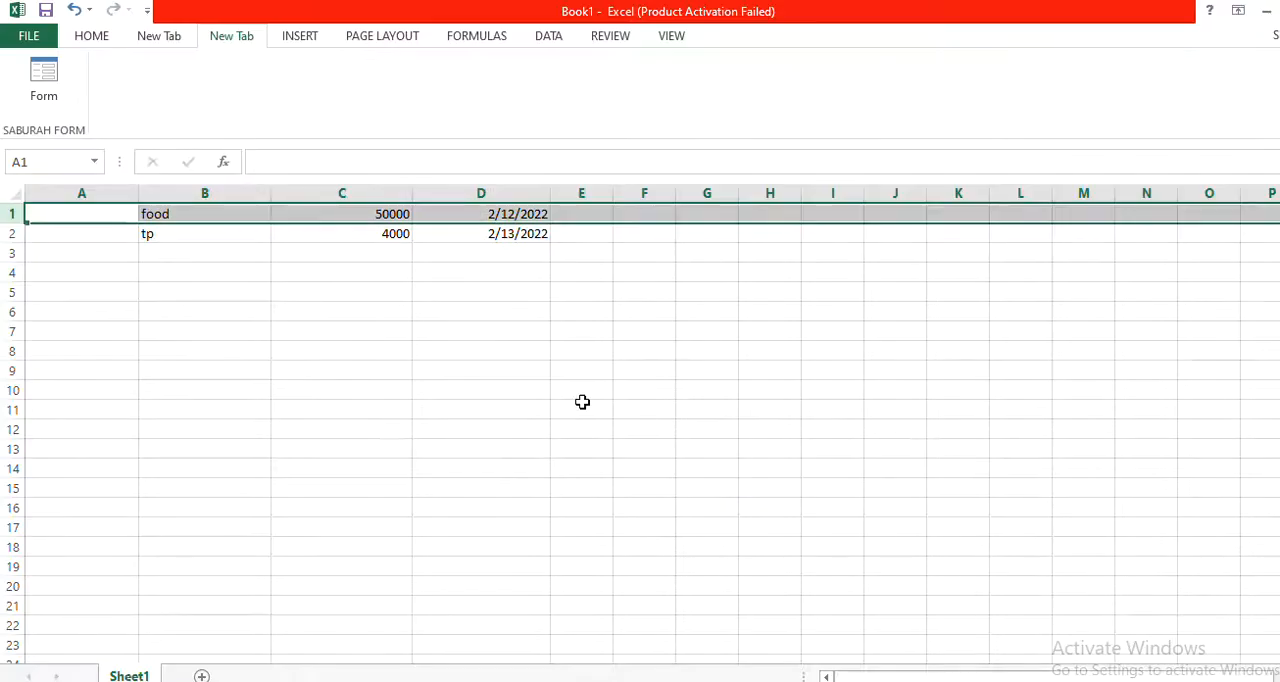
text(1)
click(51, 236)
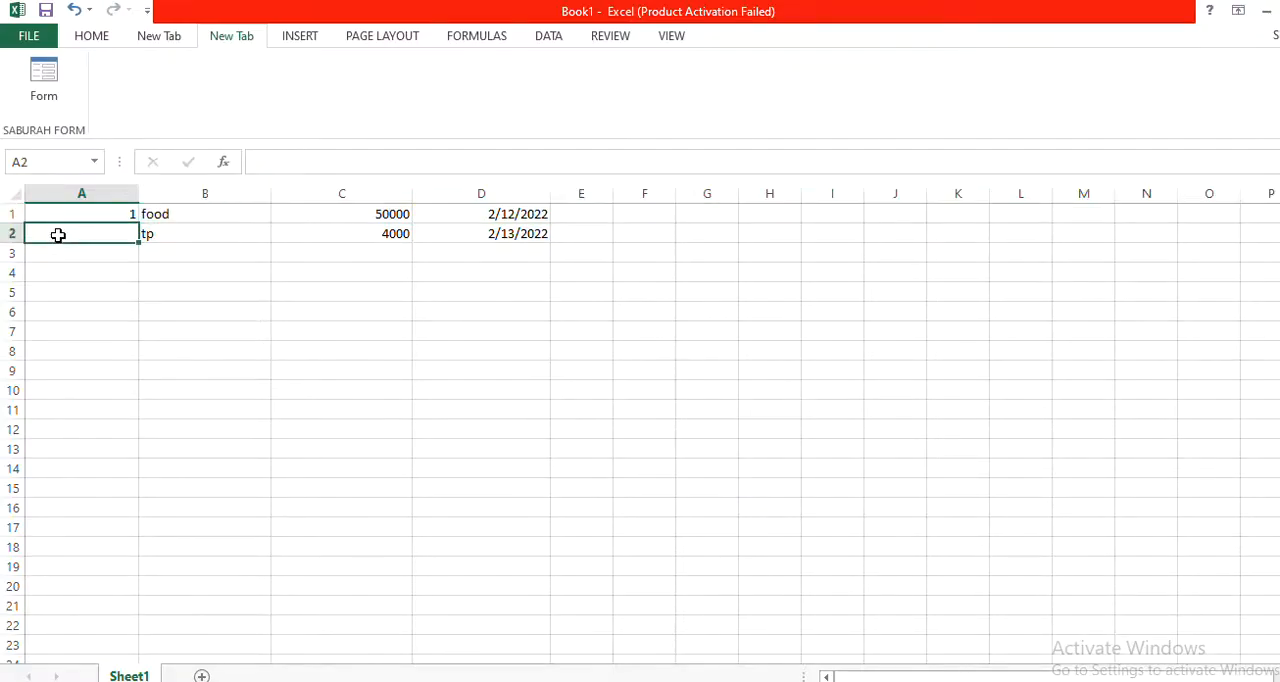
text(2)
Save the sheet to the Desktop as expensive_journal_vol1_2022 in CSV (Macintosh) format, keeping that format.
click(28, 35)
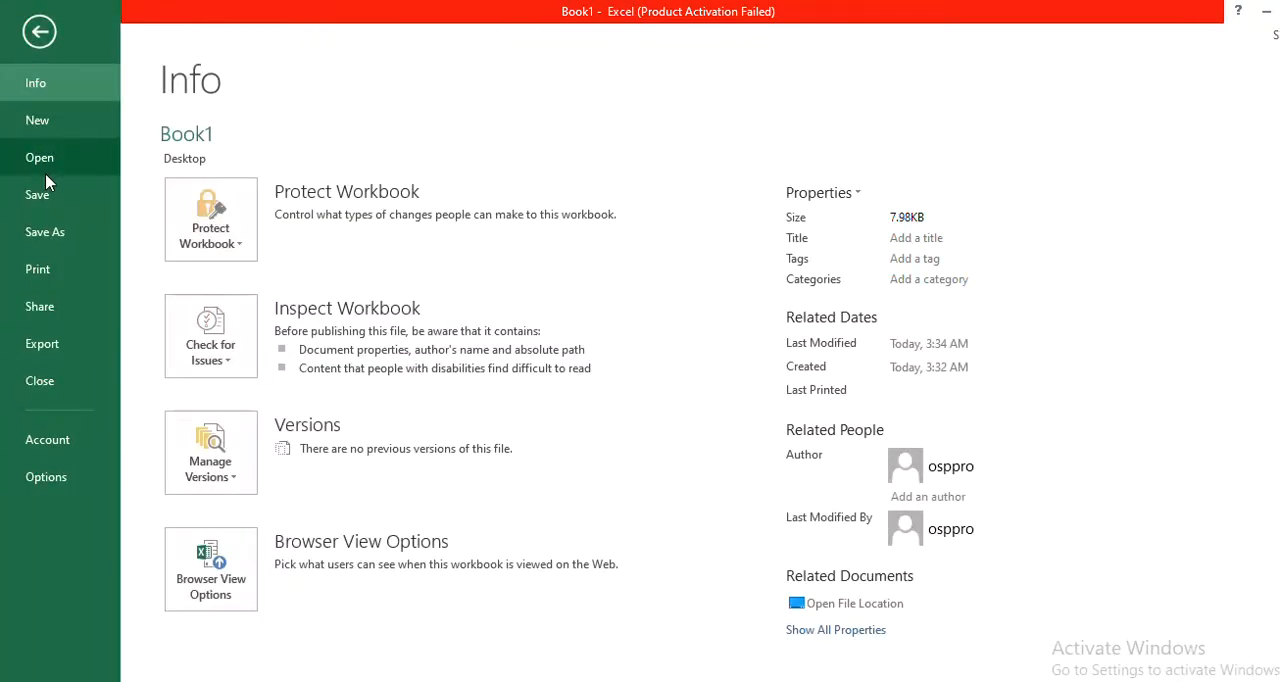
click(45, 232)
click(523, 484)
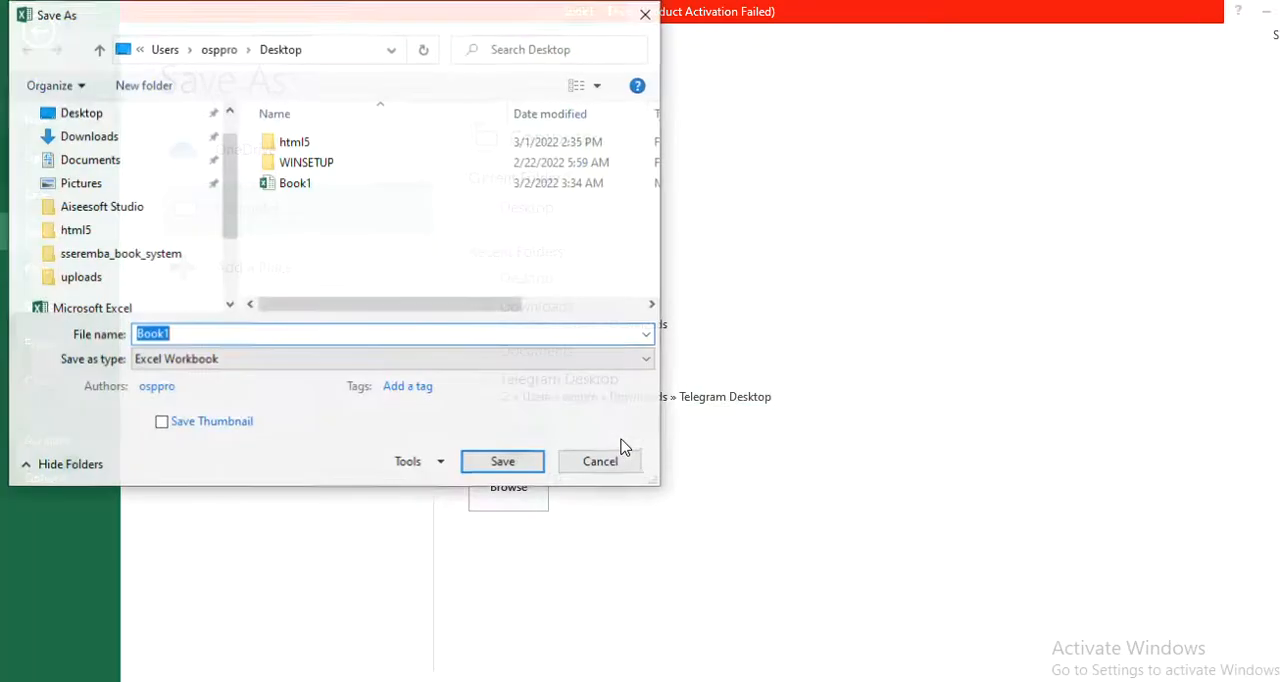
text(expensive_journal_ref1_2022)
click(208, 362)
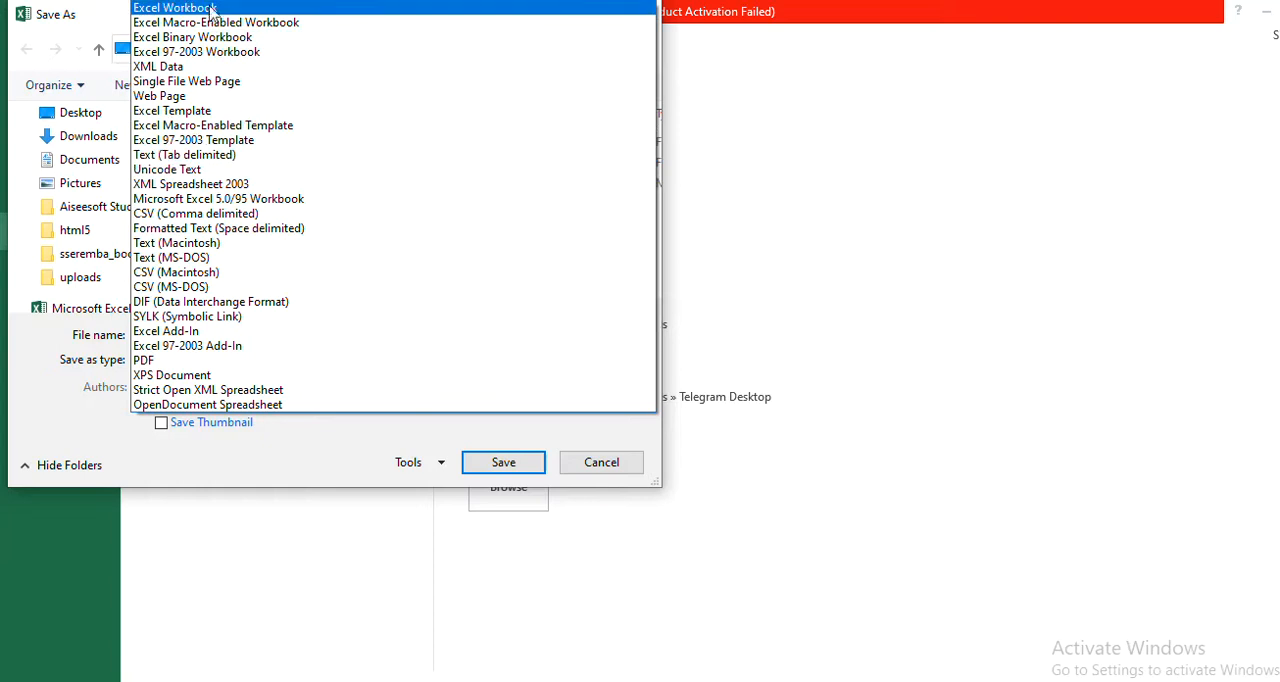
click(182, 272)
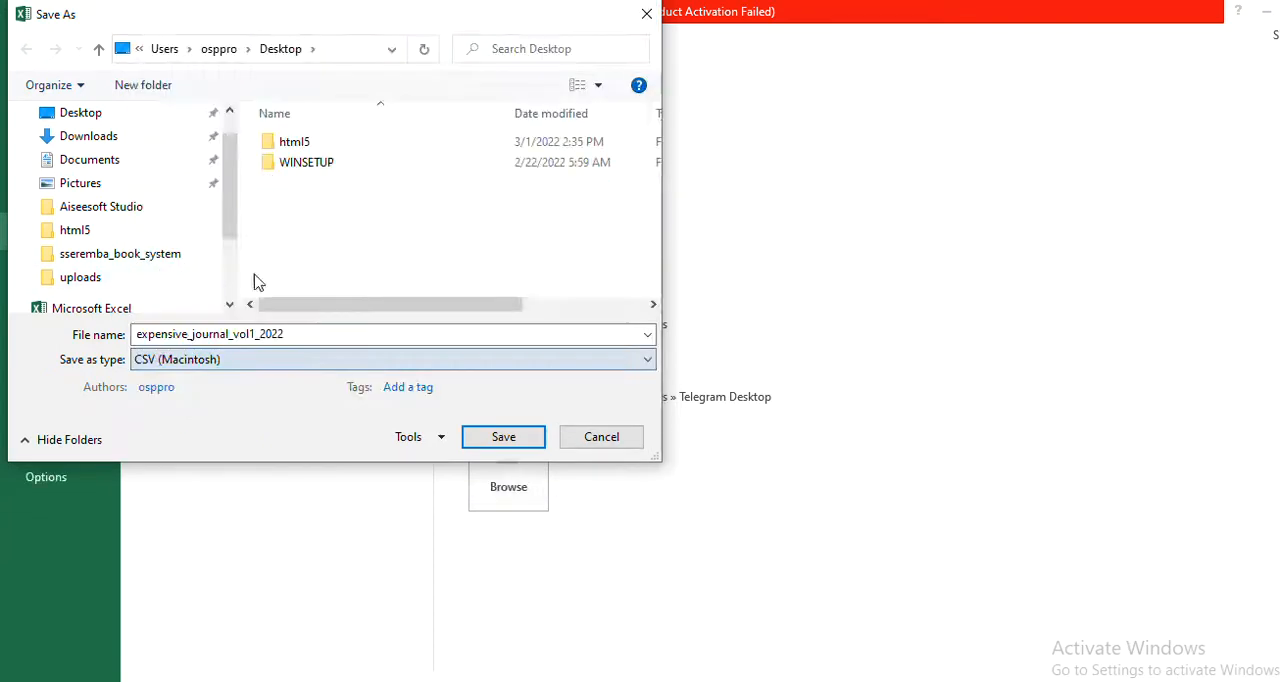
click(512, 440)
click(585, 420)
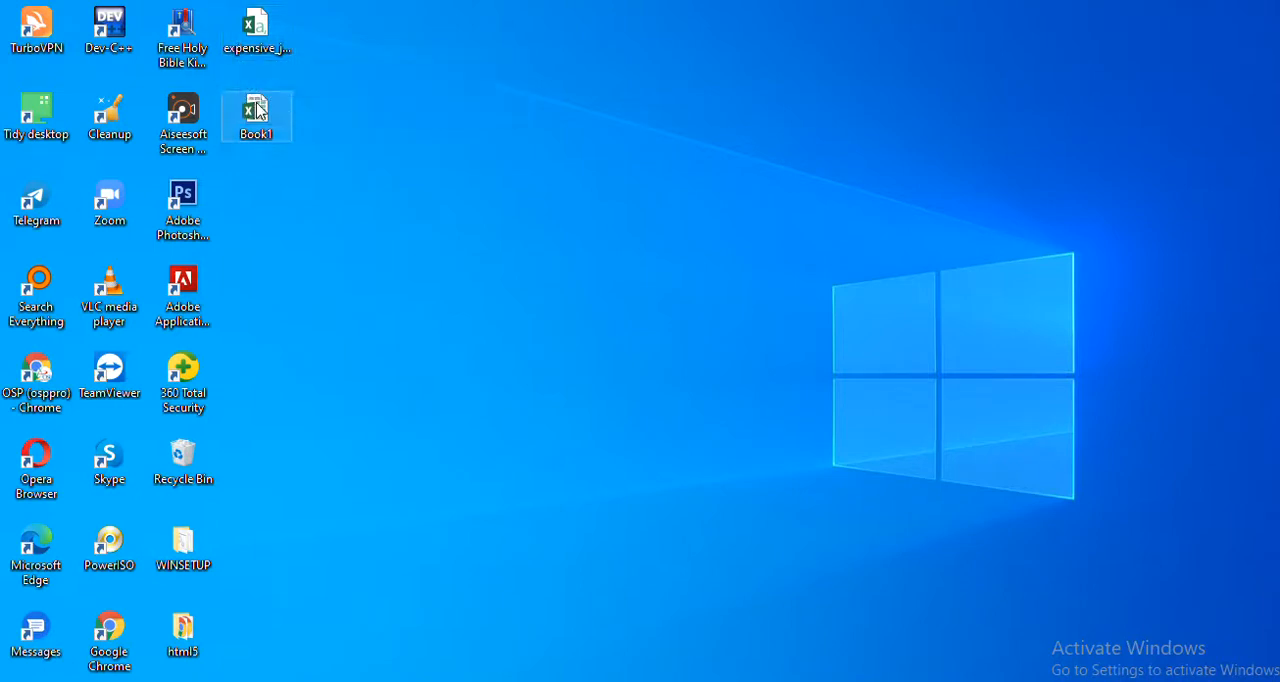
Delete the Book1 file from the Desktop.
right_click(490, 156)
click(521, 212)
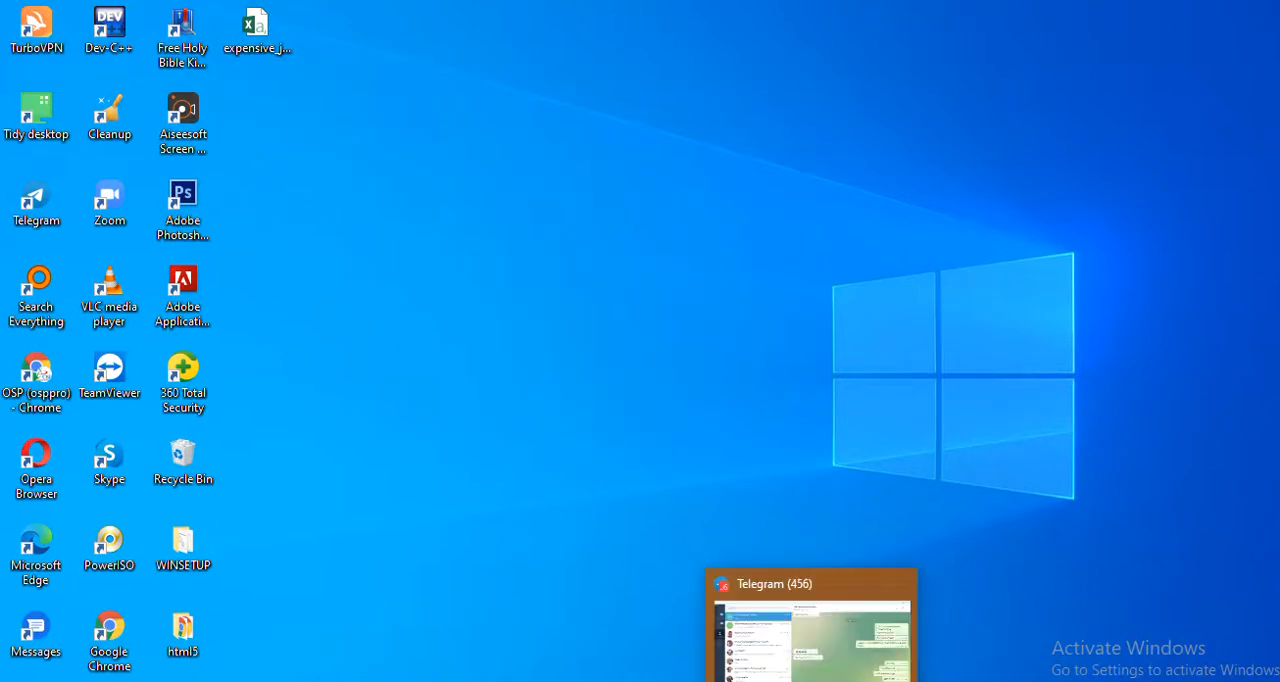
Switch to phpMyAdmin, import expensive_journal_vol1_2022.csv from the Desktop into the matching table in CSV format, and open the table.
click(592, 680)
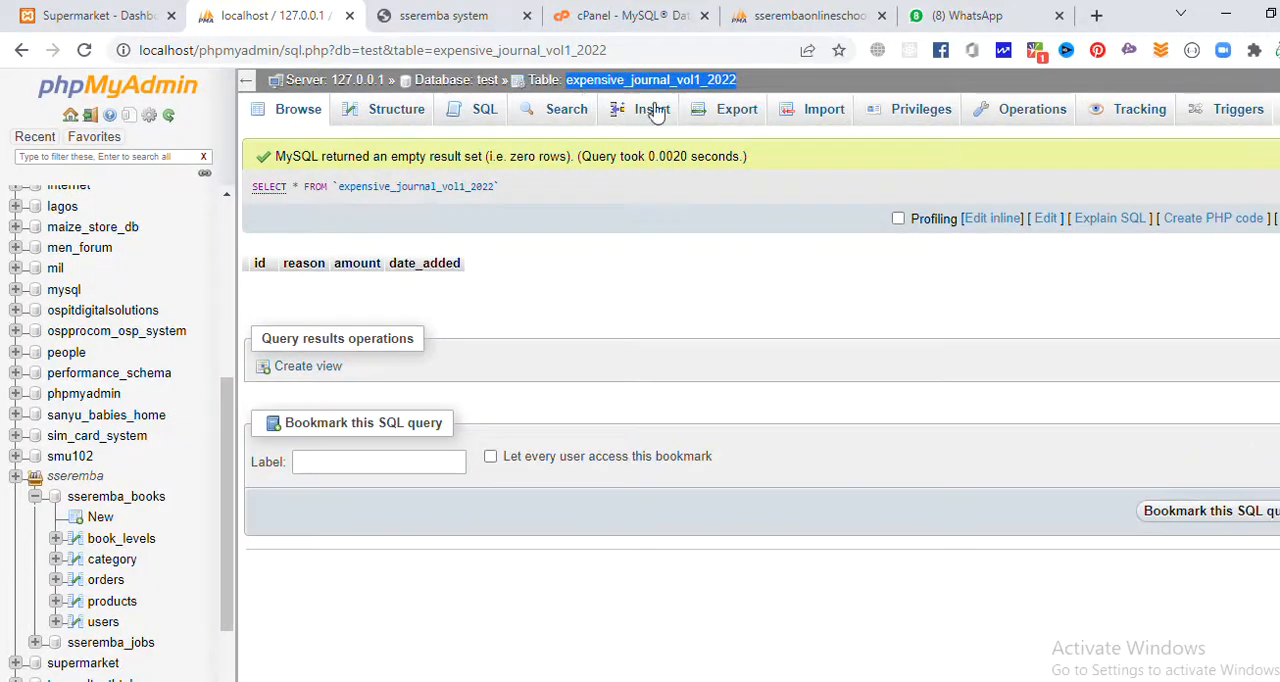
click(790, 112)
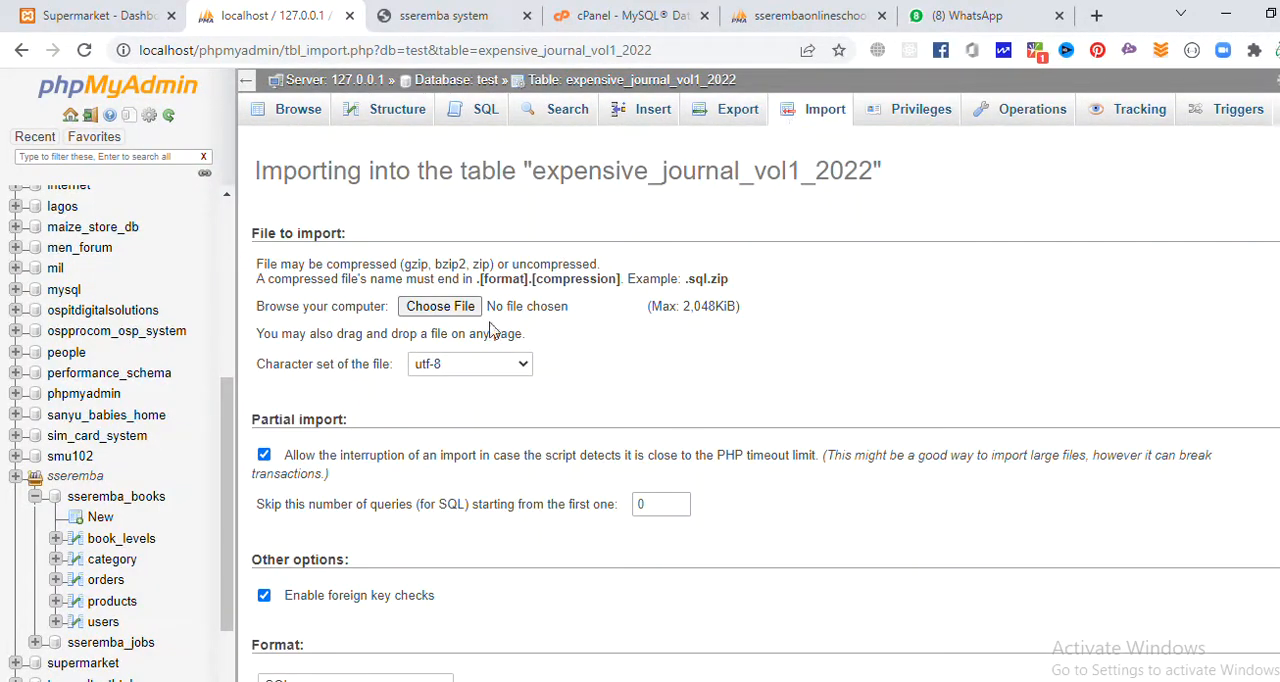
click(505, 308)
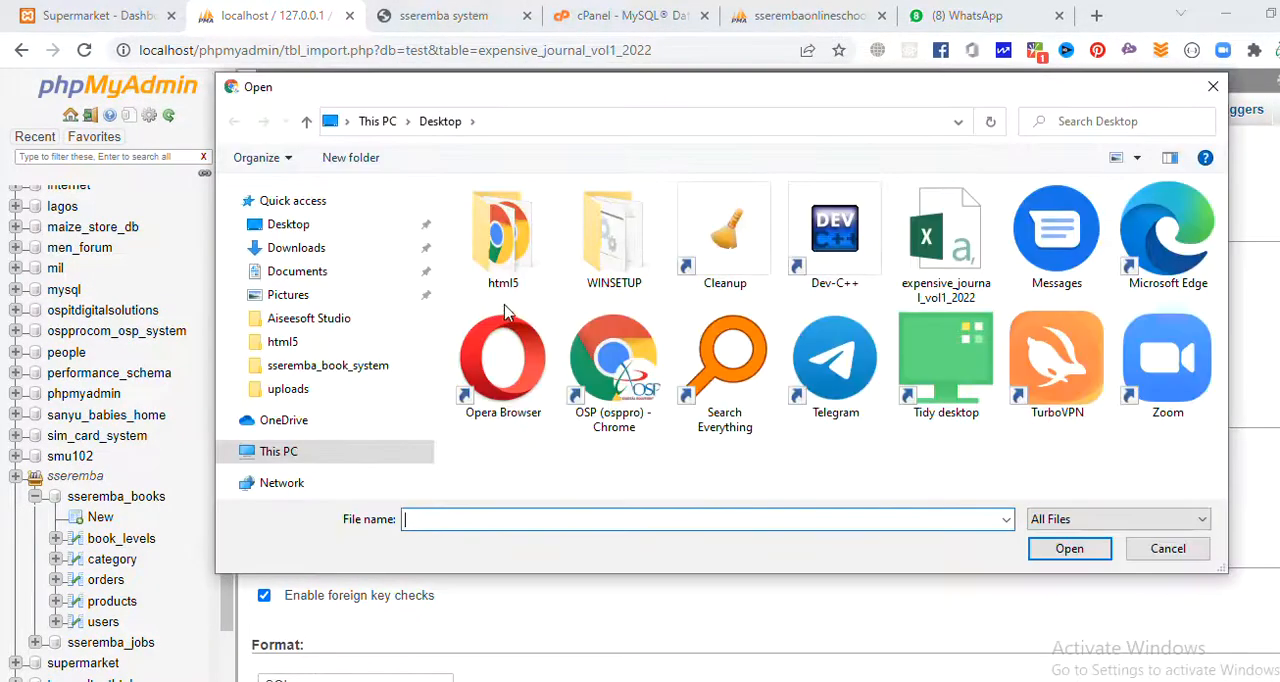
double_click(913, 288)
scroll(365, 530, down, 5)
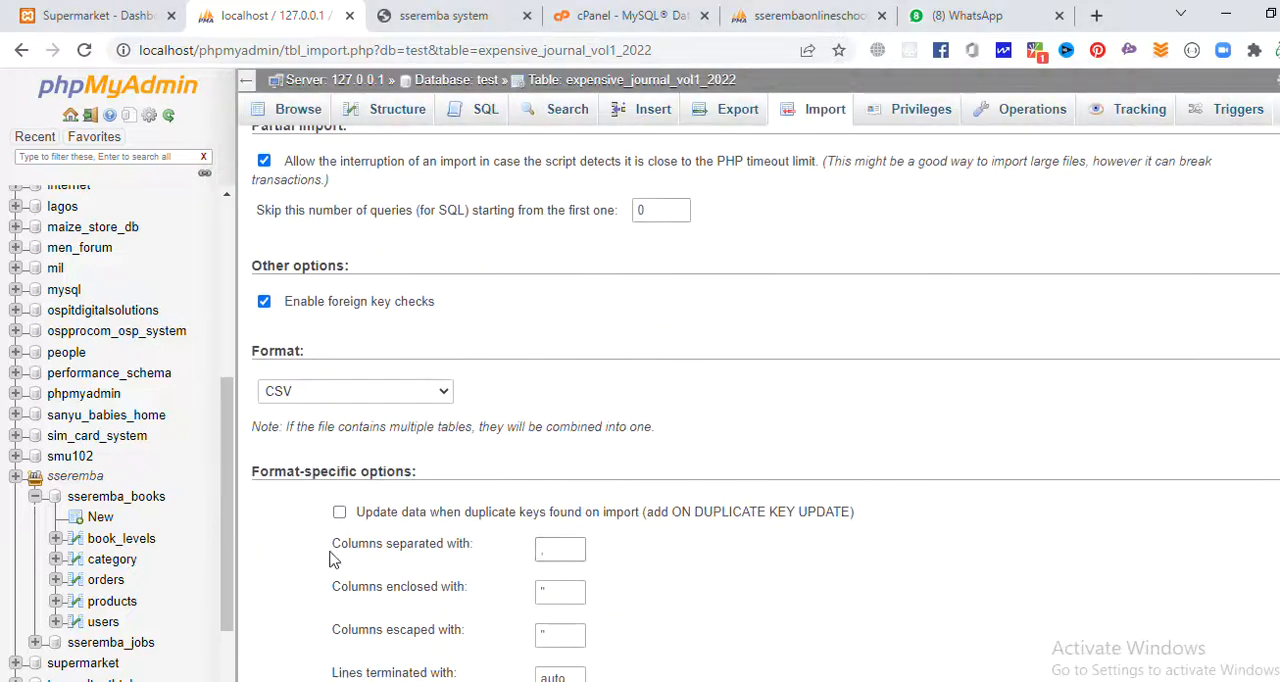
click(287, 627)
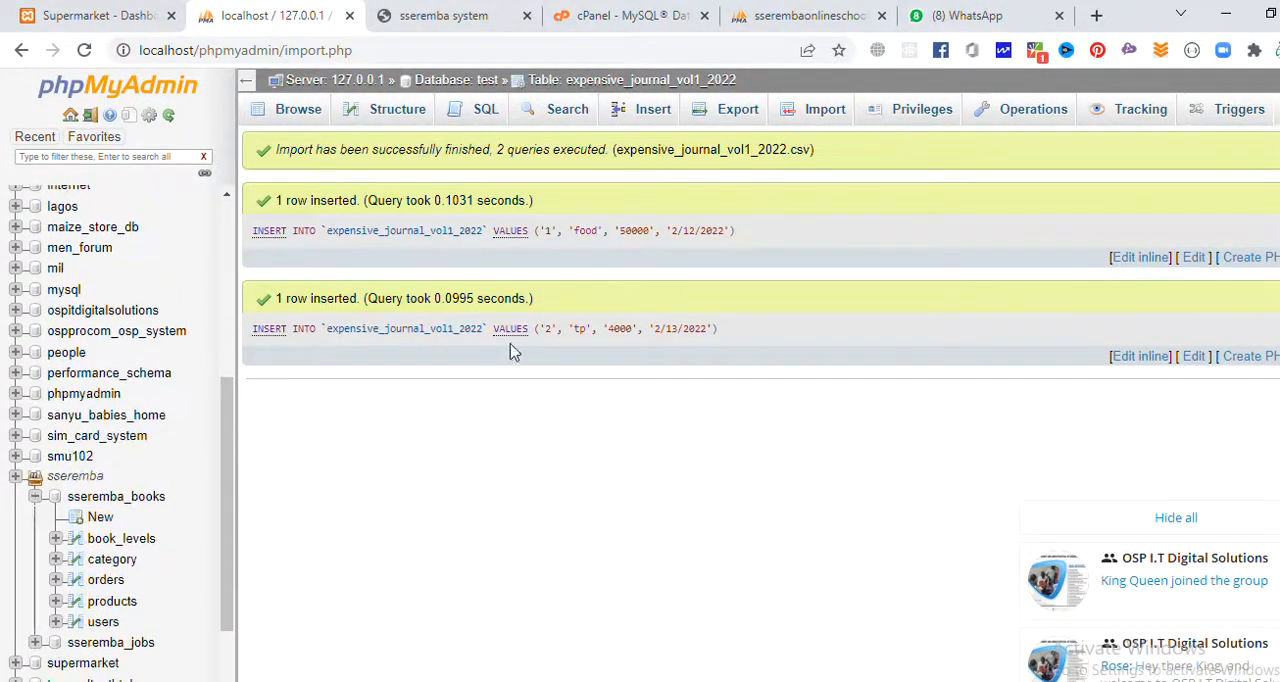
click(558, 80)
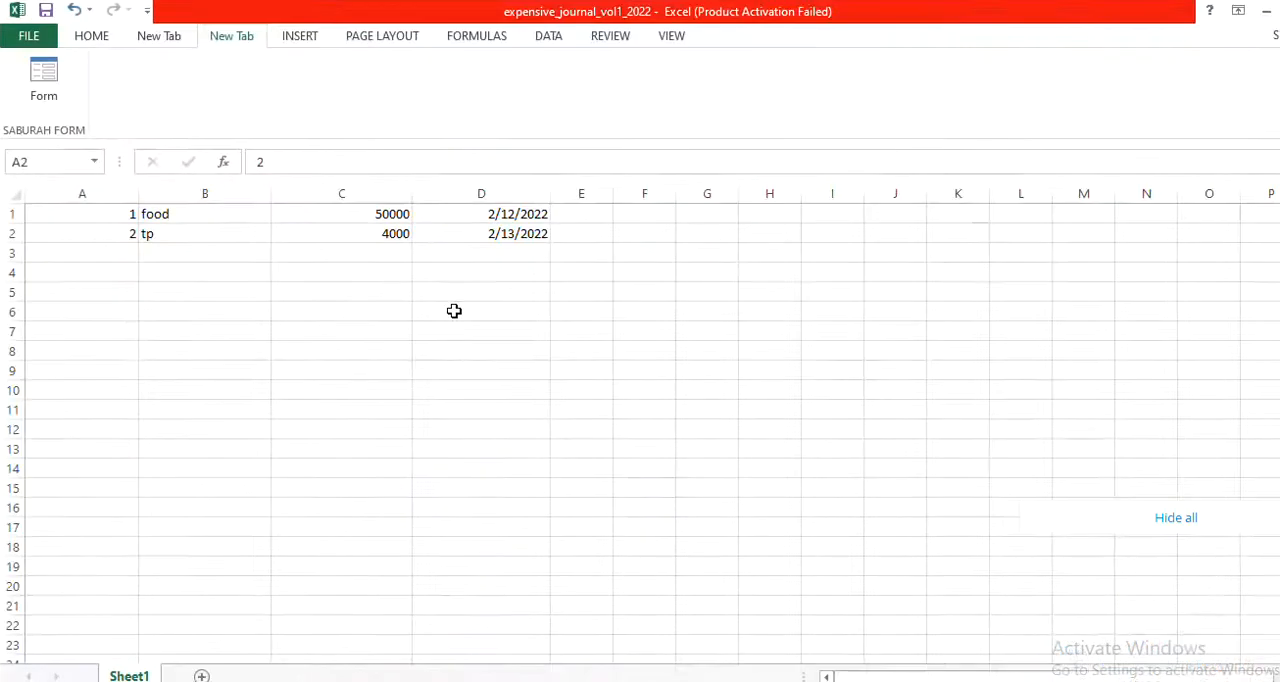
Switch to Excel and add a record in row 3 with reason v and amount 6000, leaving the id blank.
click(103, 250)
text(3)
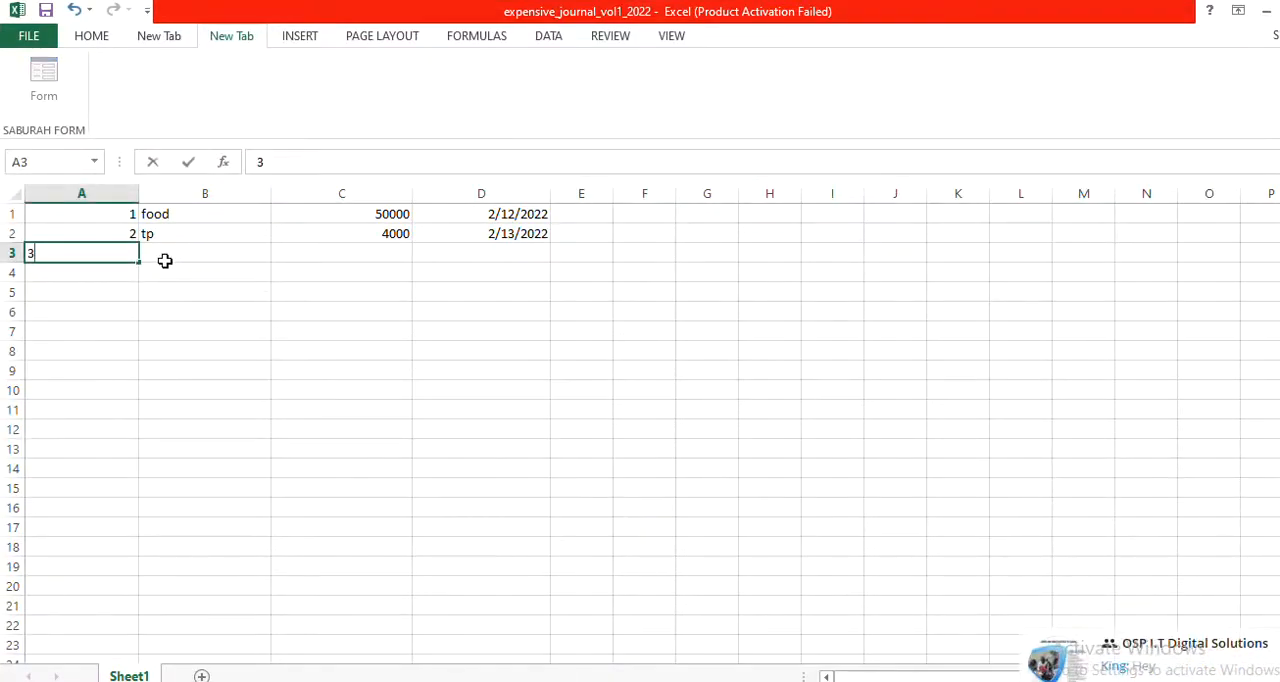
click(197, 254)
text(v)
click(358, 268)
click(355, 258)
text(6000)
Copy the date 2/13/2022 from D2 into D3 for the new record.
click(483, 257)
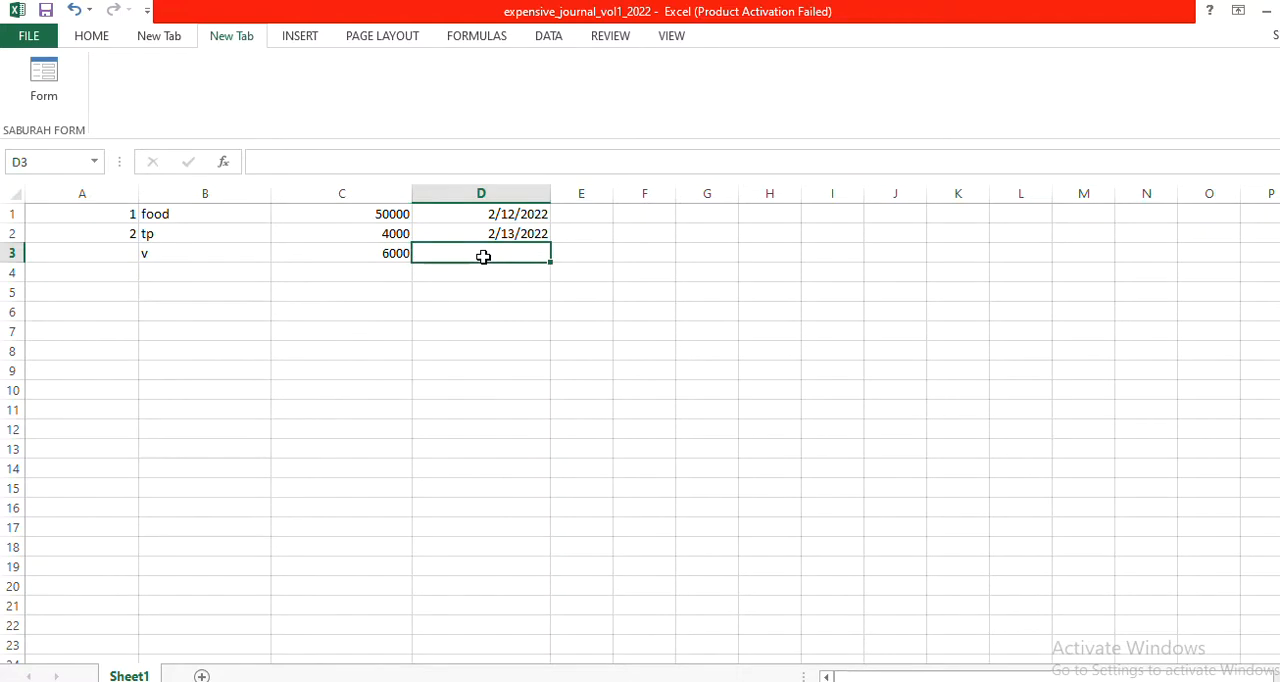
click(498, 238)
key(ctrl+c)
click(497, 255)
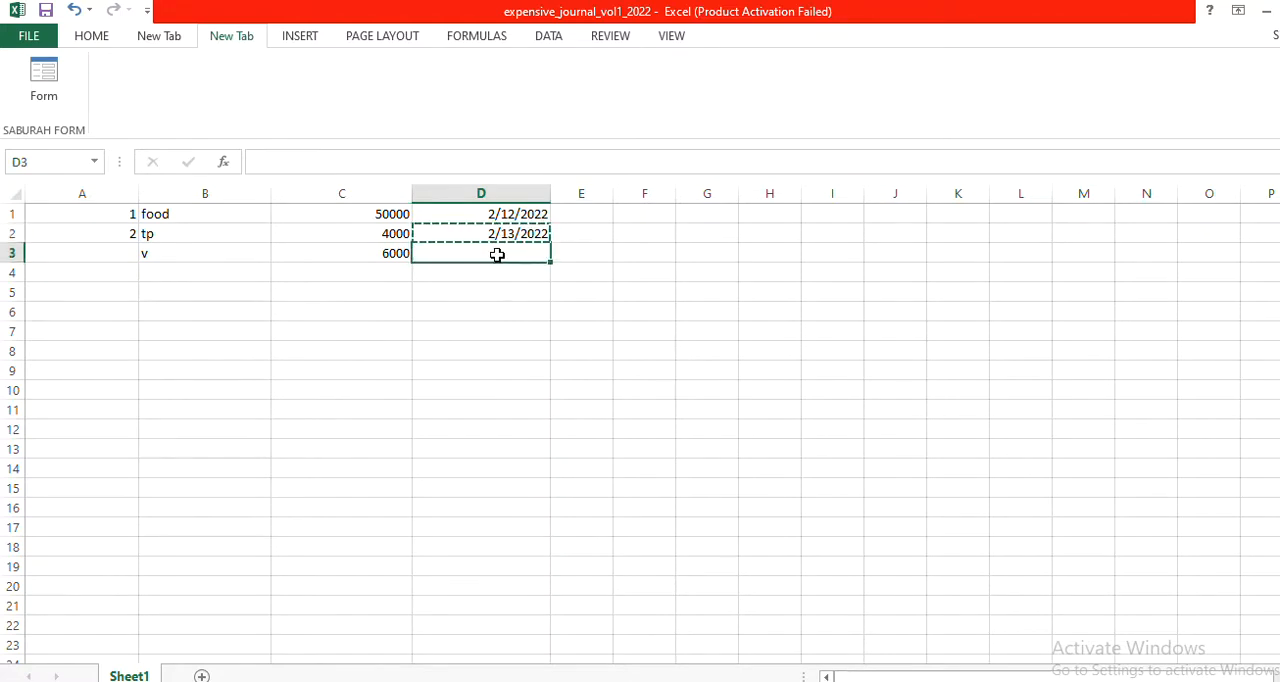
key(ctrl+v)
Save the workbook with the new row 3 record, keeping the CSV (Macintosh) format.
click(499, 290)
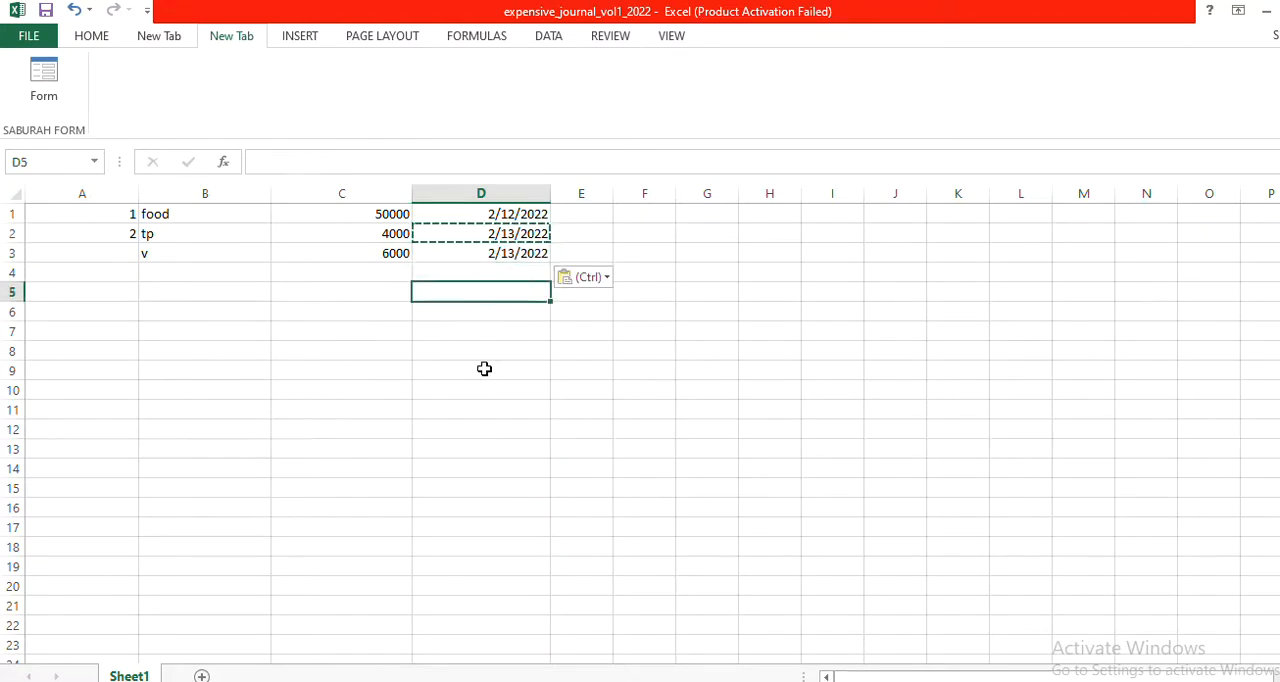
click(486, 370)
key(ctrl+s)
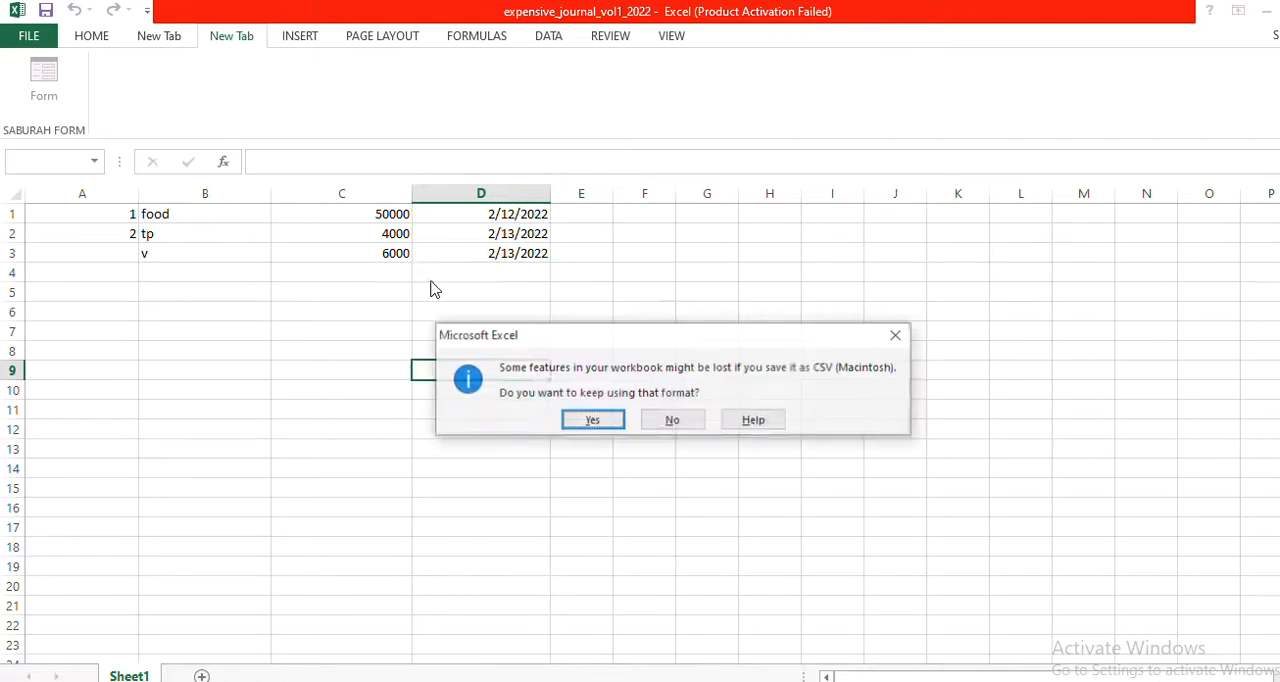
click(594, 421)
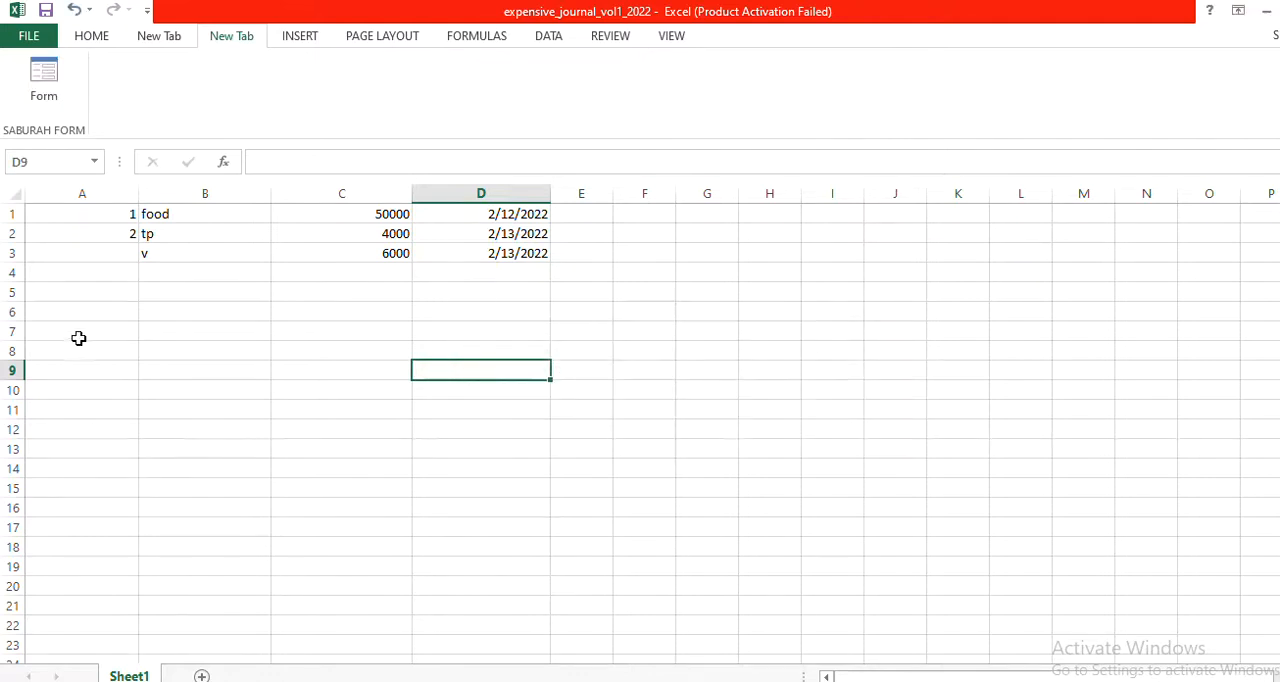
click(107, 252)
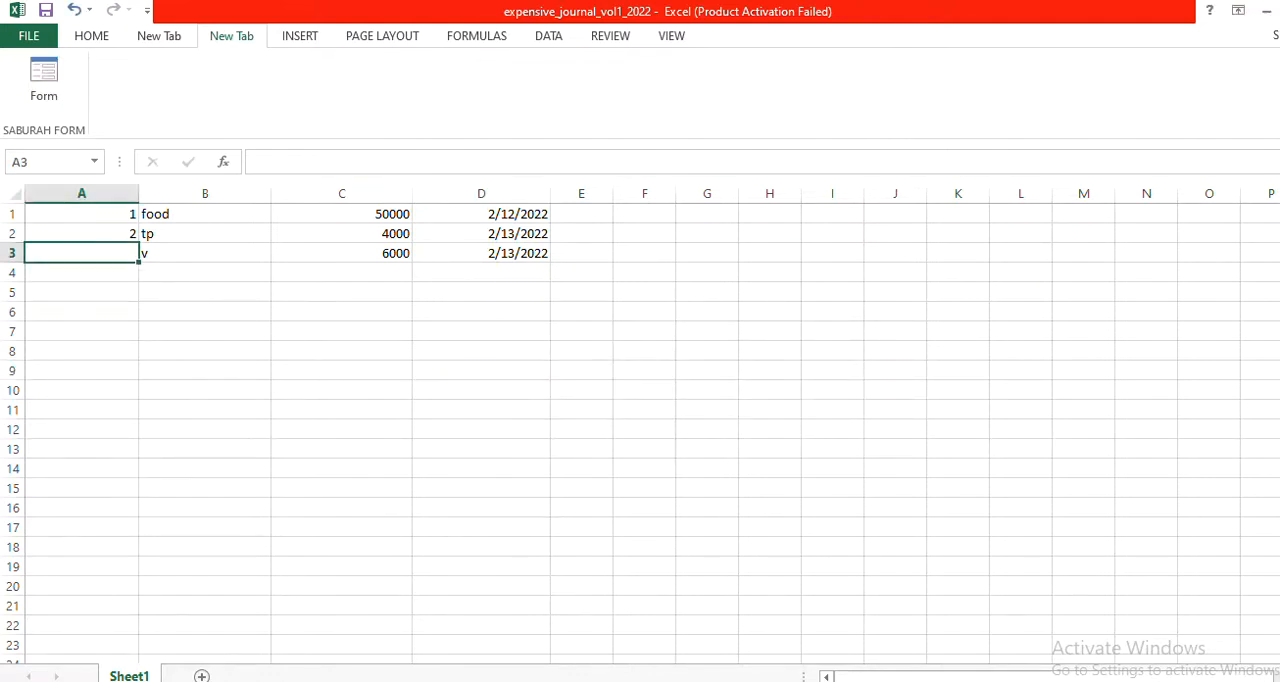
Switch to phpMyAdmin and open the import page for the expensive_journal_vol1_2022 table.
key(alt+Tab)
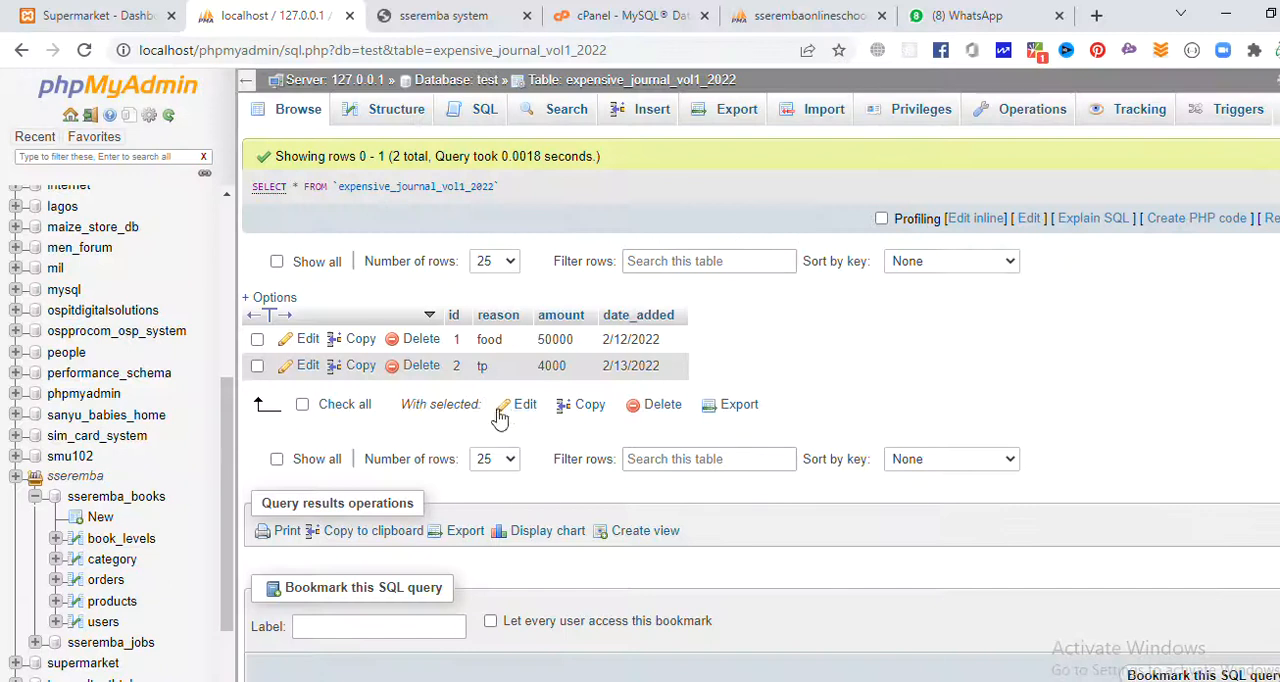
click(735, 113)
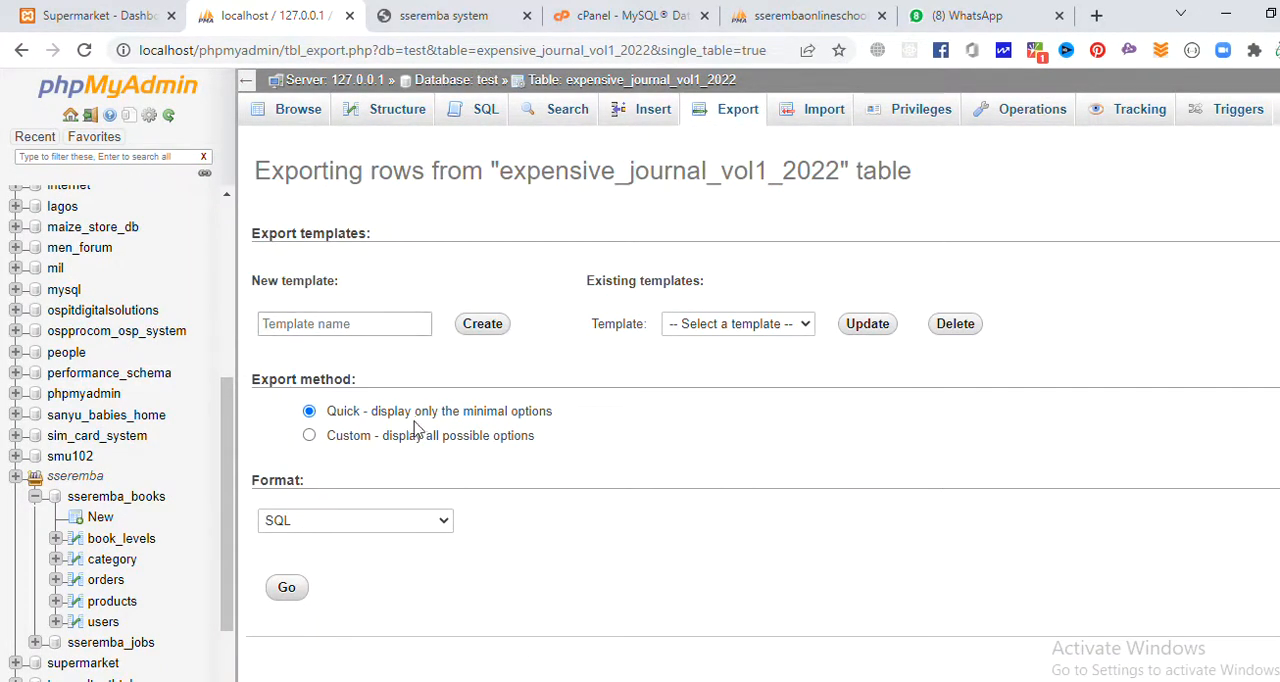
click(824, 110)
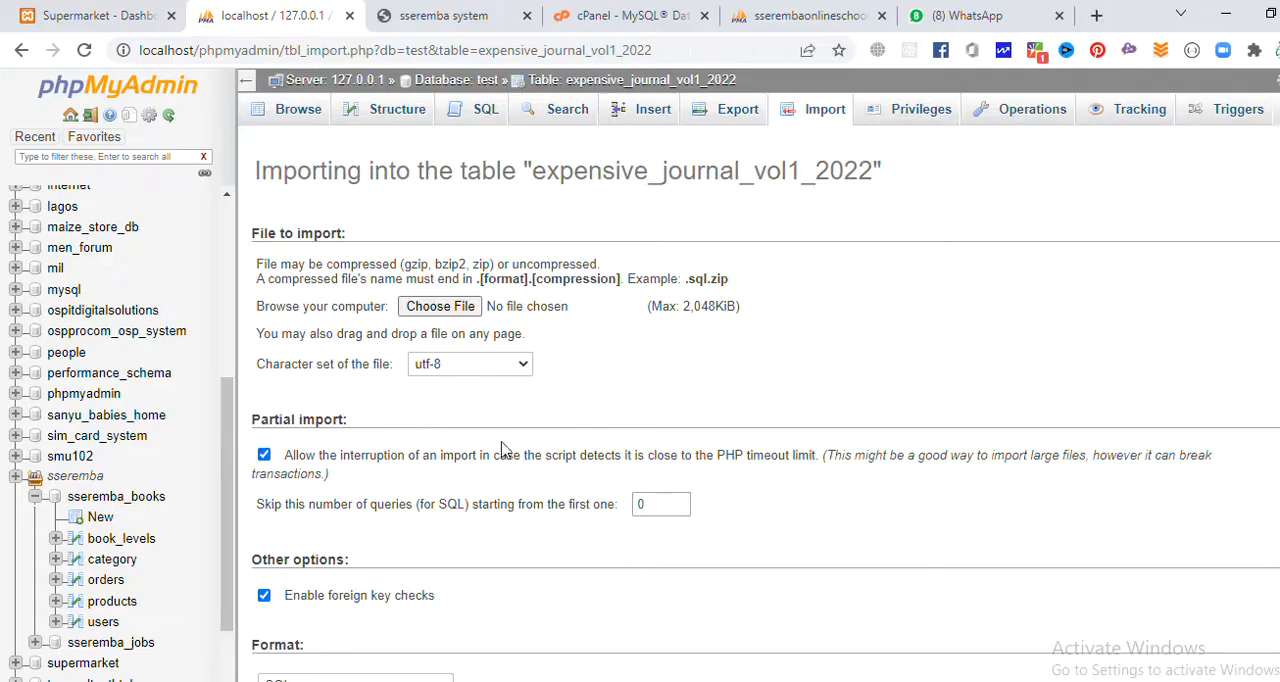
Switch back to Excel and save the expense sheet once more, still in CSV (Macintosh) format.
key(alt+Tab)
click(900, 570)
key(ctrl+s)
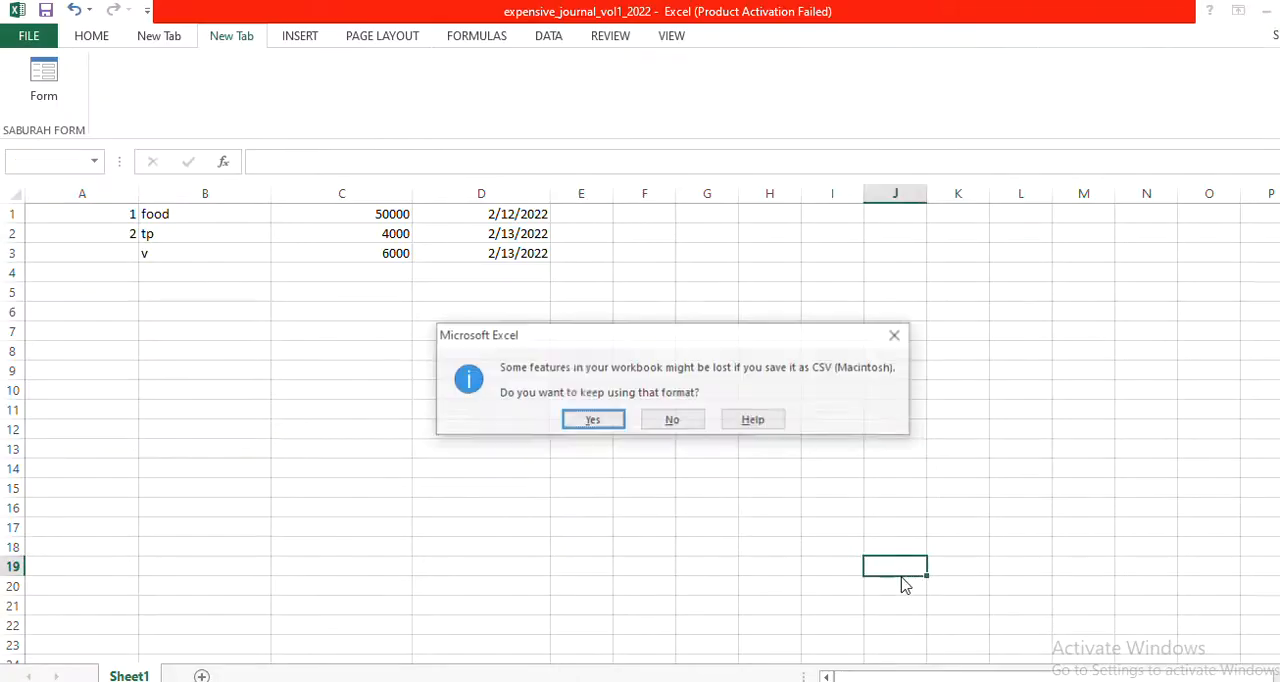
click(593, 421)
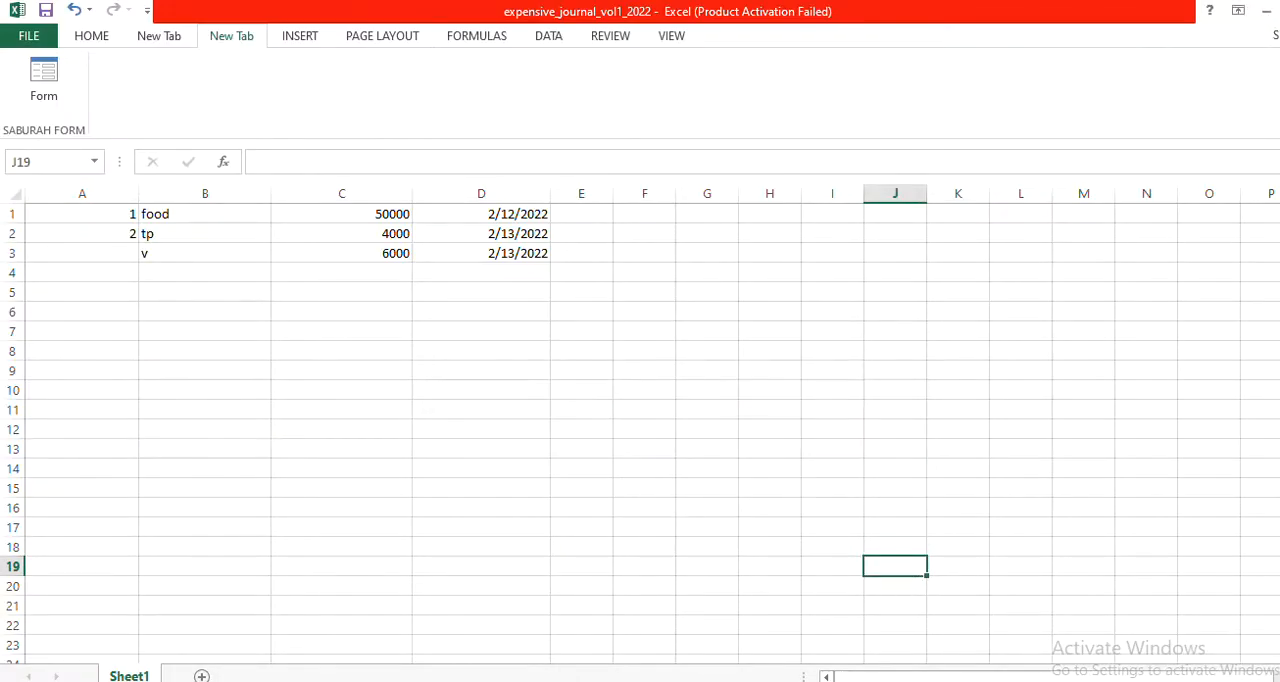
Switch to phpMyAdmin, import expensive_journal_vol1_2022.csv in CSV format with updates on duplicate keys, and open the table's rows.
key(alt+Tab)
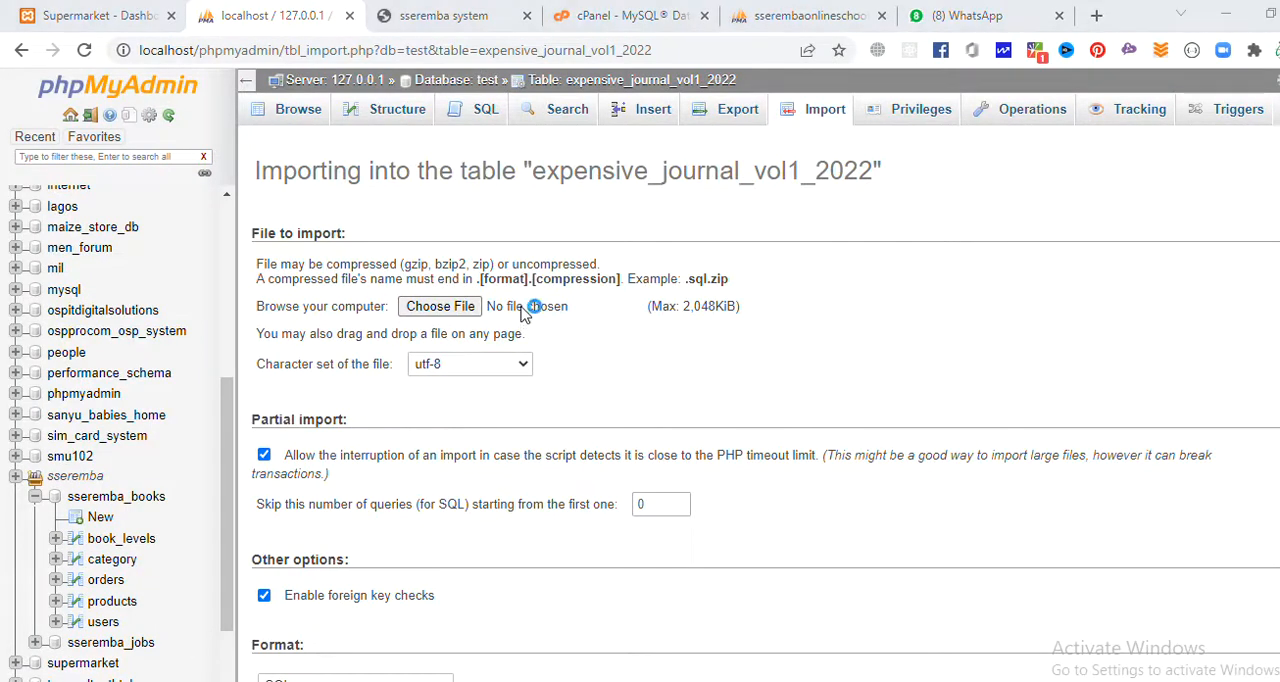
click(440, 306)
click(940, 250)
double_click(940, 250)
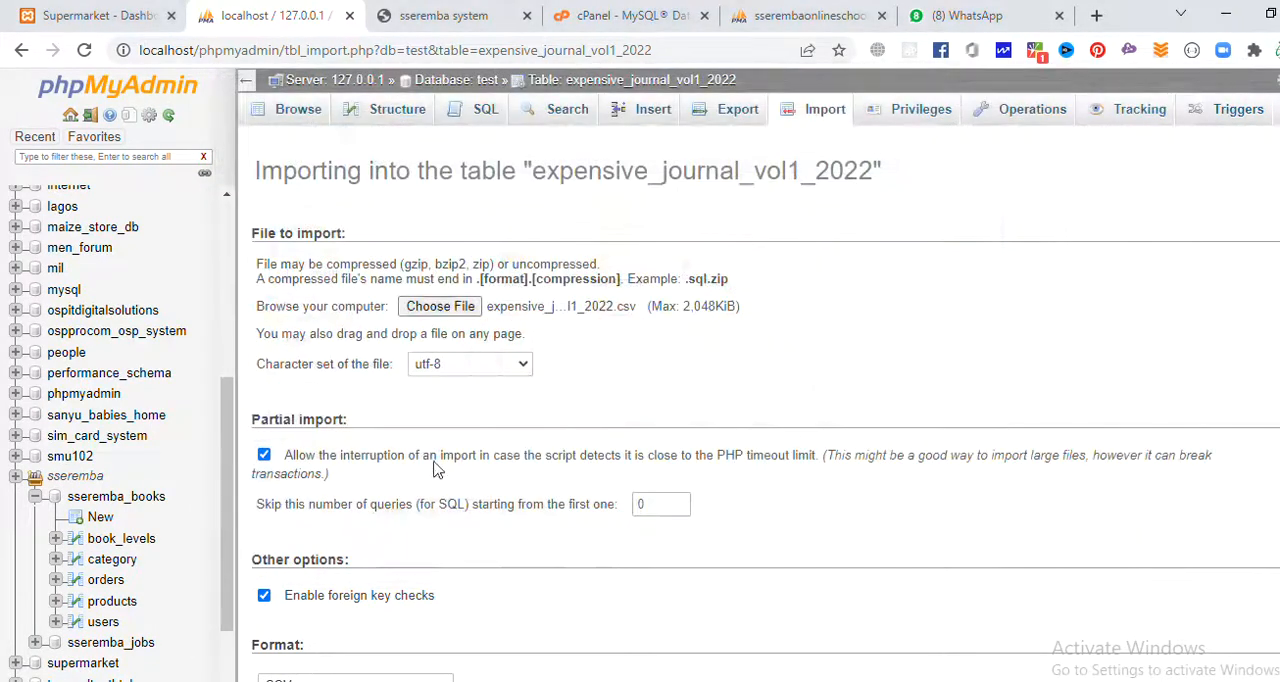
scroll(350, 420, down, 3)
scroll(330, 410, down, 2)
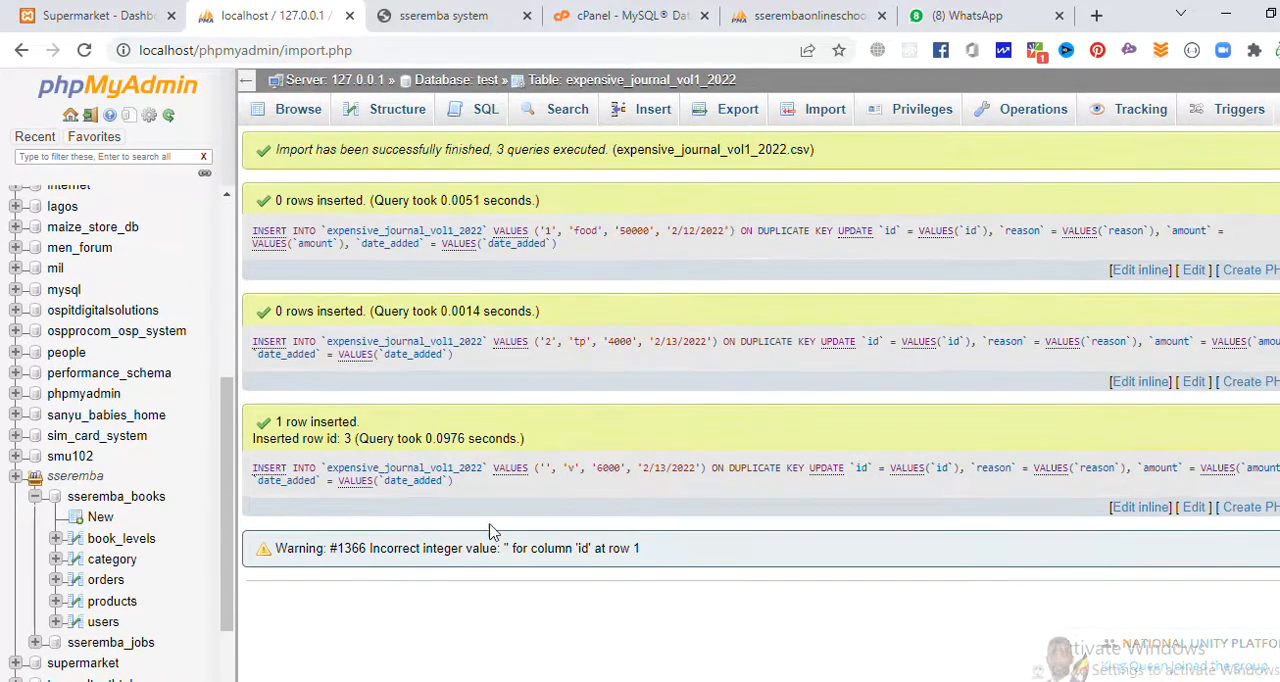
drag(521, 548, 668, 551)
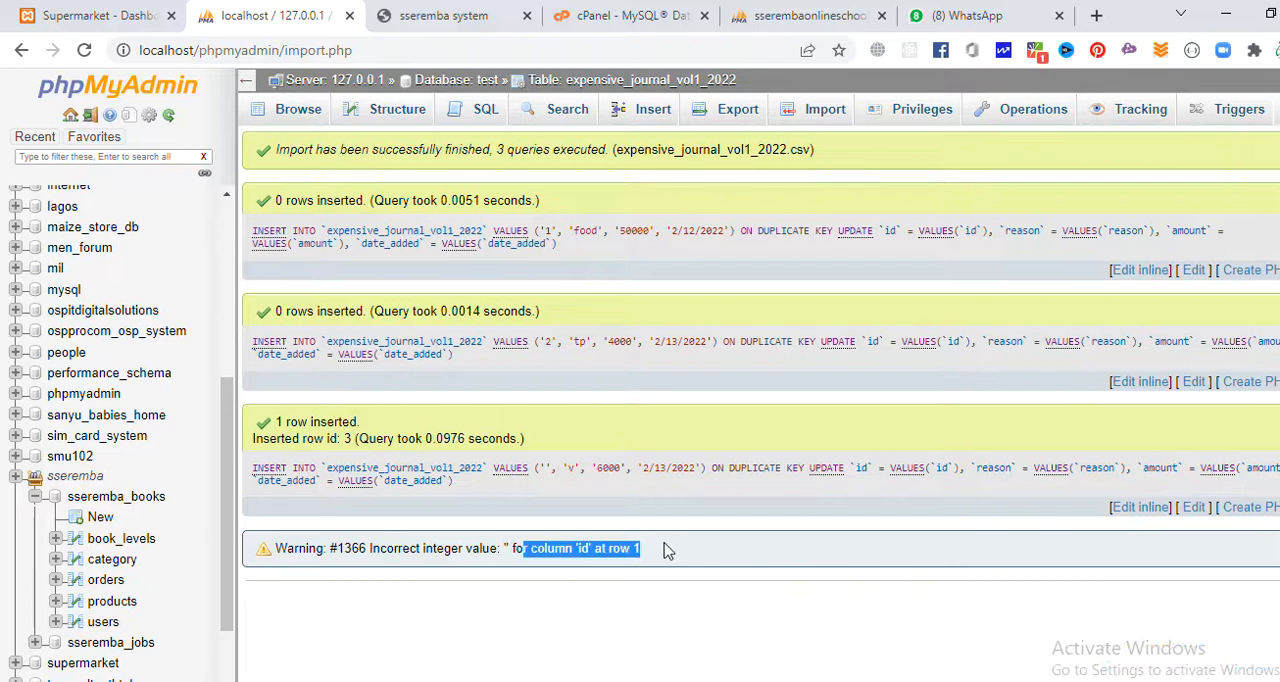
click(565, 80)
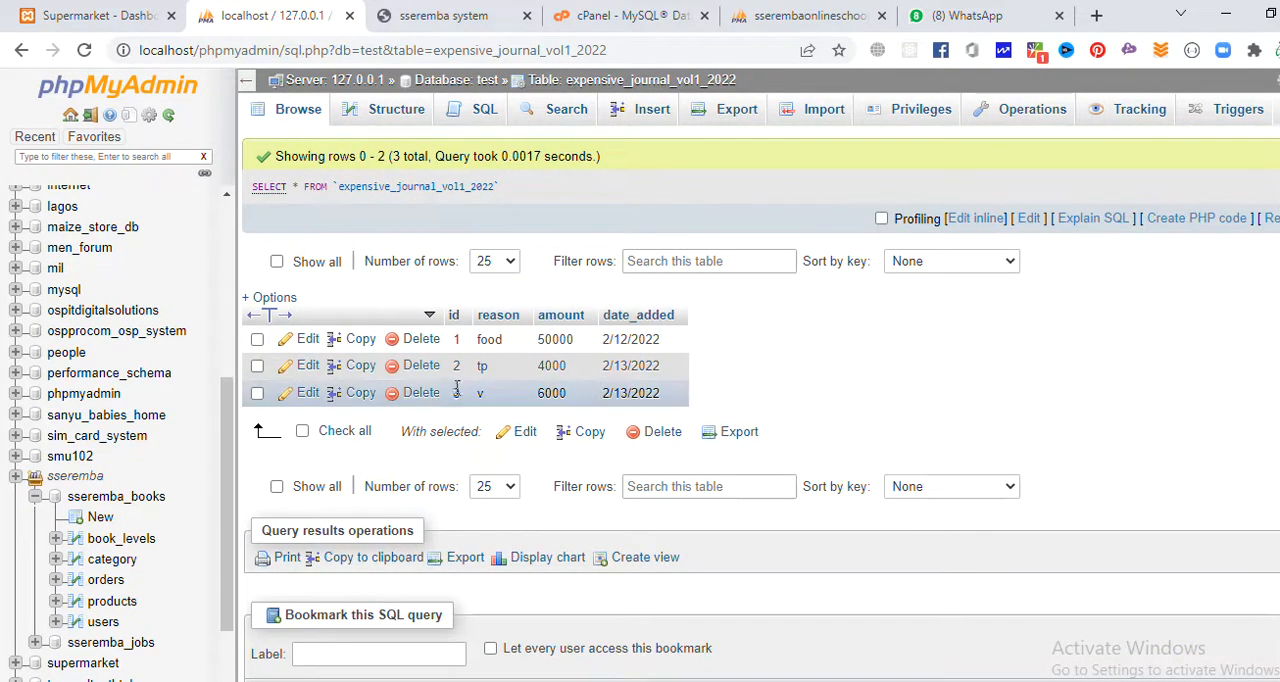